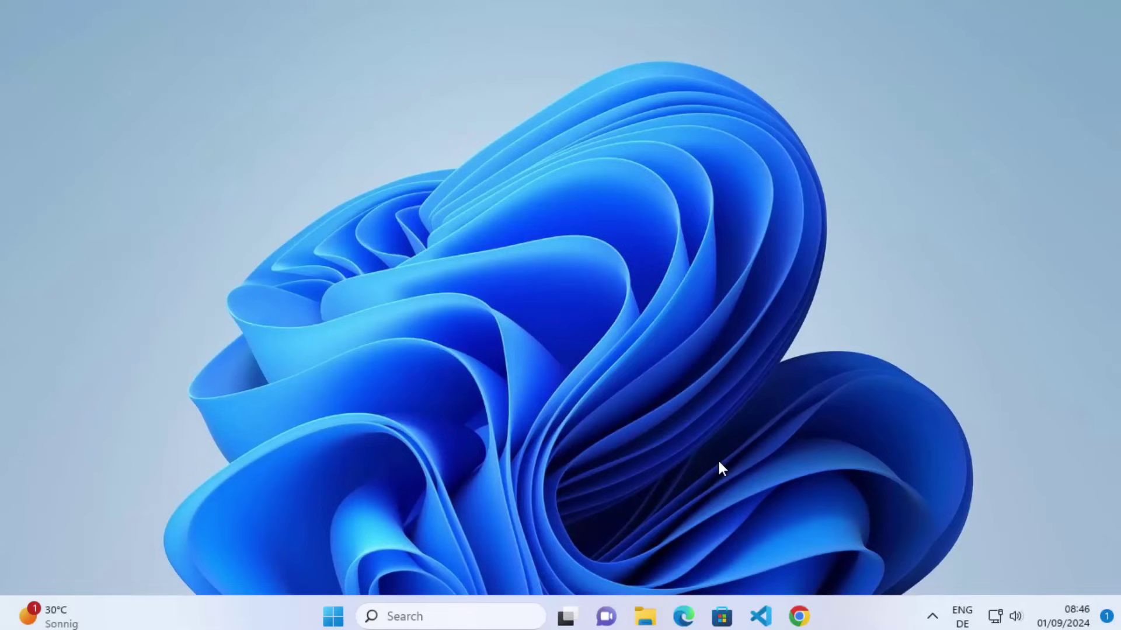
Restore Chrome showing the Google search results for mysql.
{"action": "left_click", "coordinate": [807, 603]}
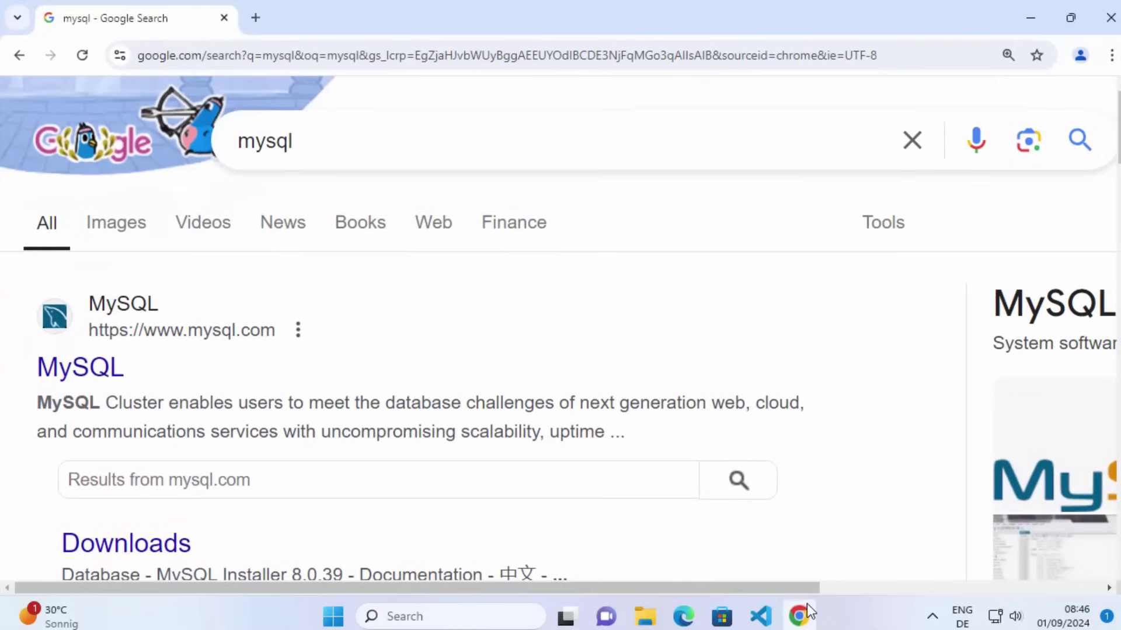
Open the official MySQL site and go through Downloads to the MySQL Community (GPL) Downloads page.
{"action": "left_click", "coordinate": [76, 368]}
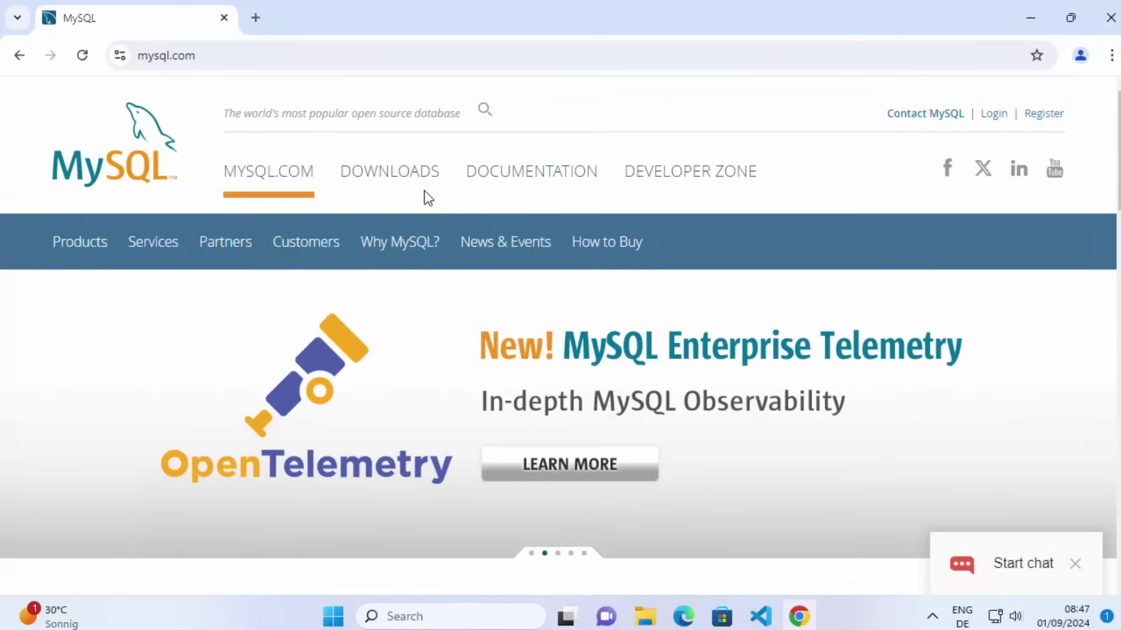
{"action": "left_click", "coordinate": [401, 181]}
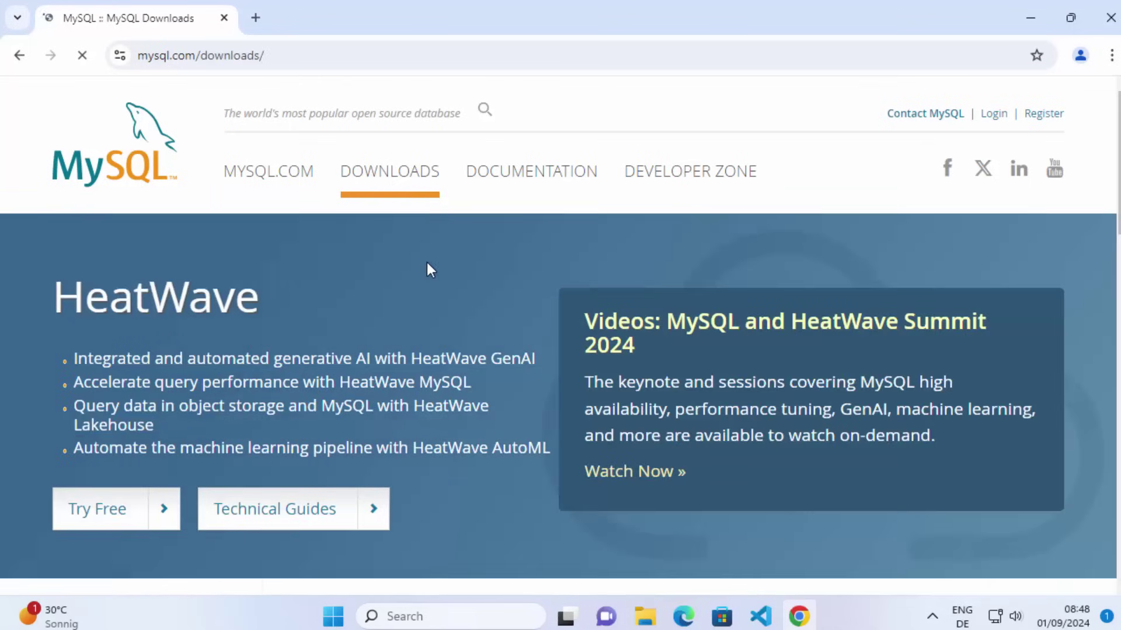
{"action": "scroll", "coordinate": [511, 233], "scroll_direction": "down", "scroll_amount": 2}
{"action": "scroll", "coordinate": [510, 229], "scroll_direction": "down", "scroll_amount": 8}
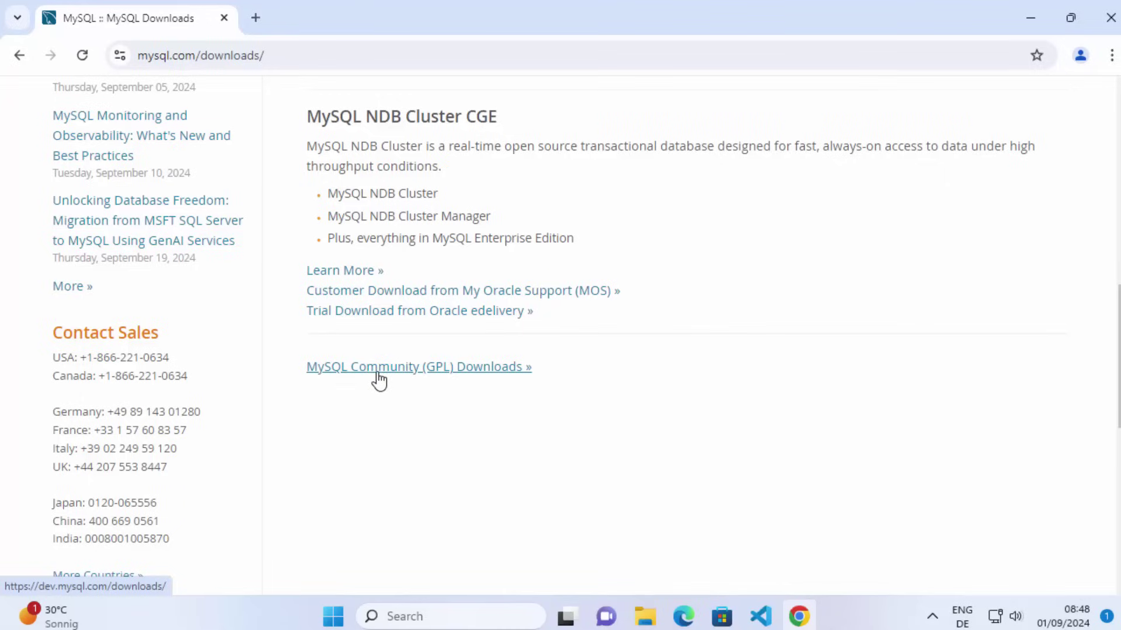
{"action": "left_click", "coordinate": [415, 377]}
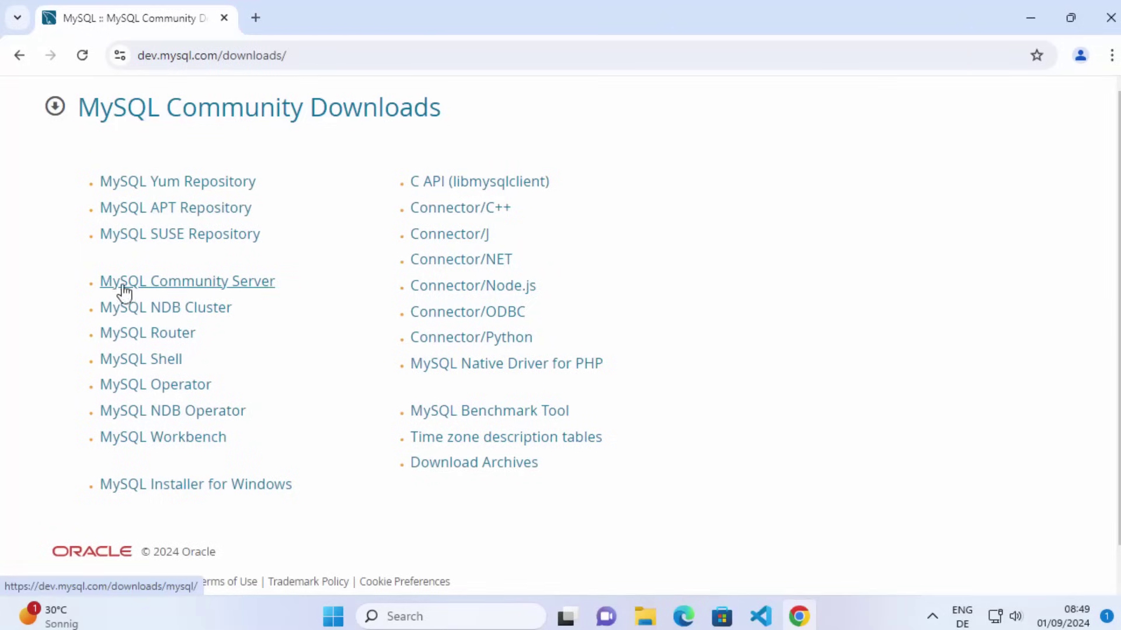
Open MySQL Community Server downloads with version 9.0.1 Innovation and Microsoft Windows selected.
{"action": "left_click", "coordinate": [176, 284]}
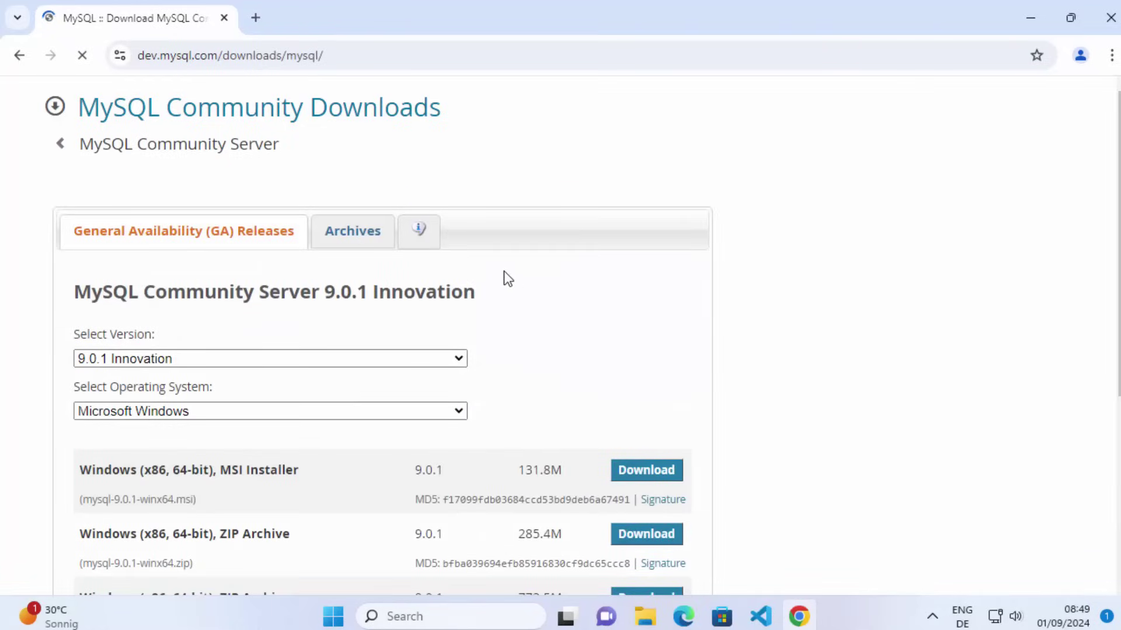
{"action": "scroll", "coordinate": [521, 320], "scroll_direction": "down", "scroll_amount": 1}
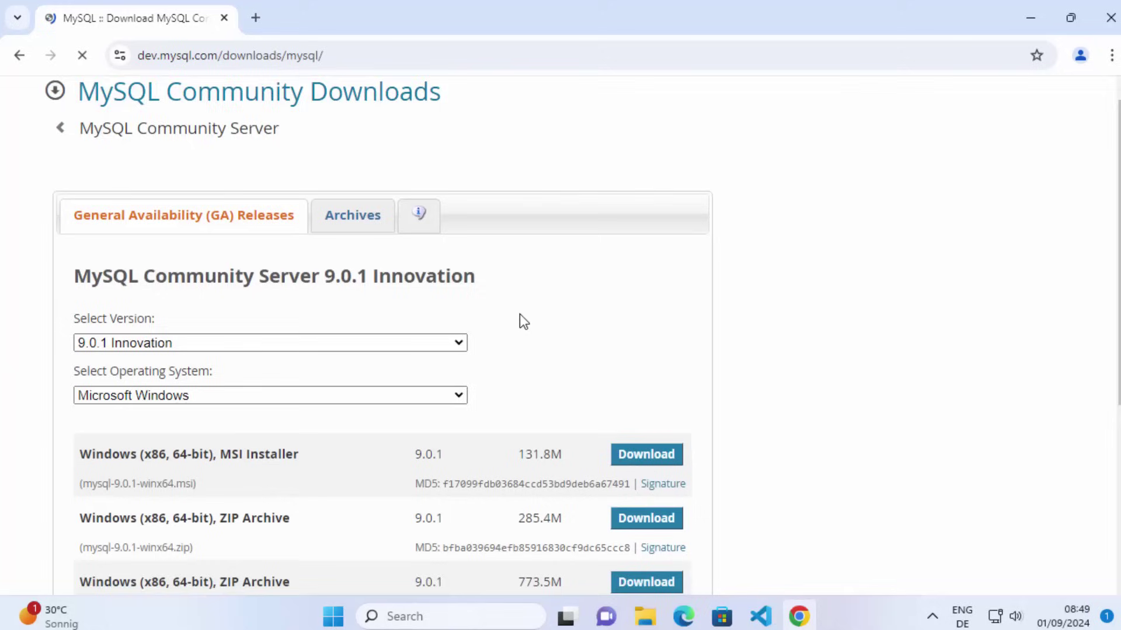
{"action": "left_click", "coordinate": [331, 272]}
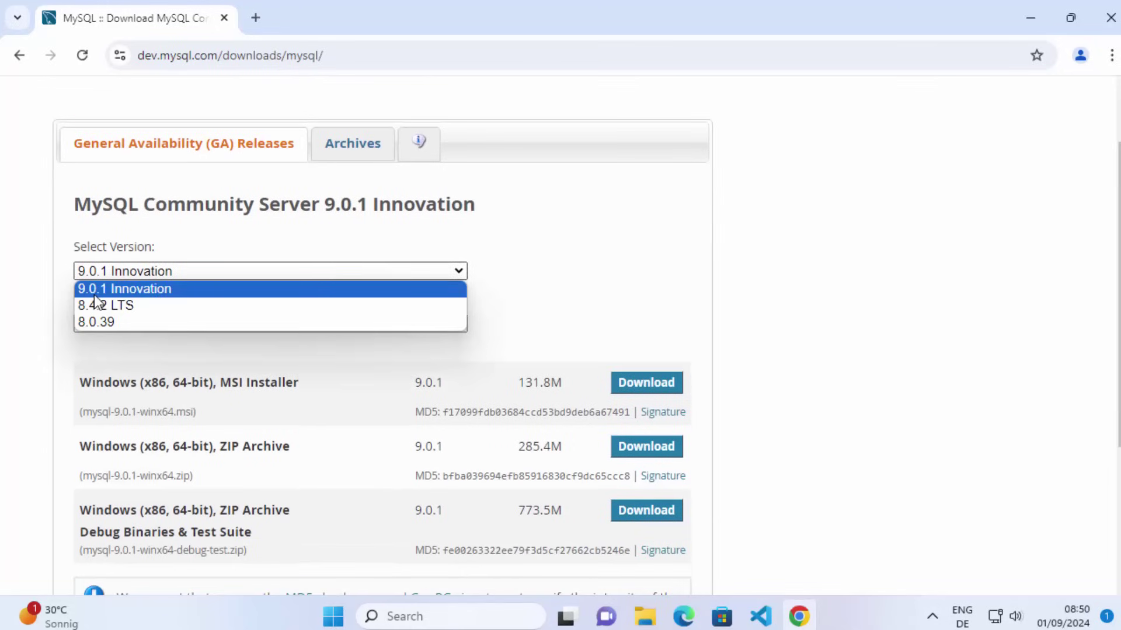
{"action": "left_click", "coordinate": [134, 294]}
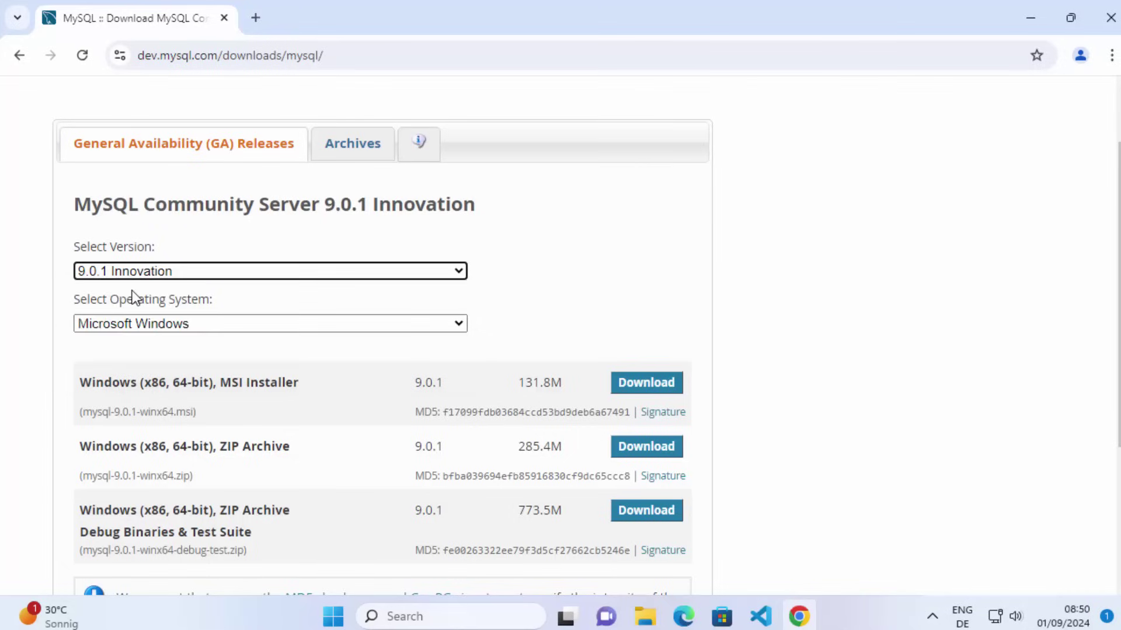
{"action": "left_click", "coordinate": [131, 326]}
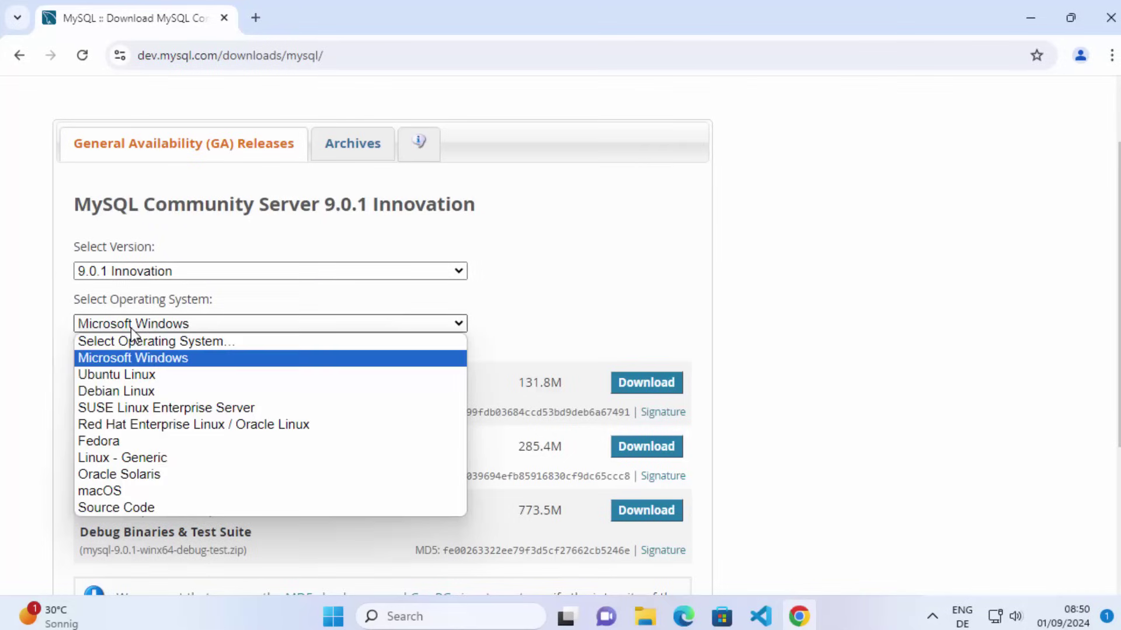
{"action": "left_click", "coordinate": [129, 358]}
Request the 64-bit Windows MSI Installer download.
{"action": "scroll", "coordinate": [466, 290], "scroll_direction": "down", "scroll_amount": 1}
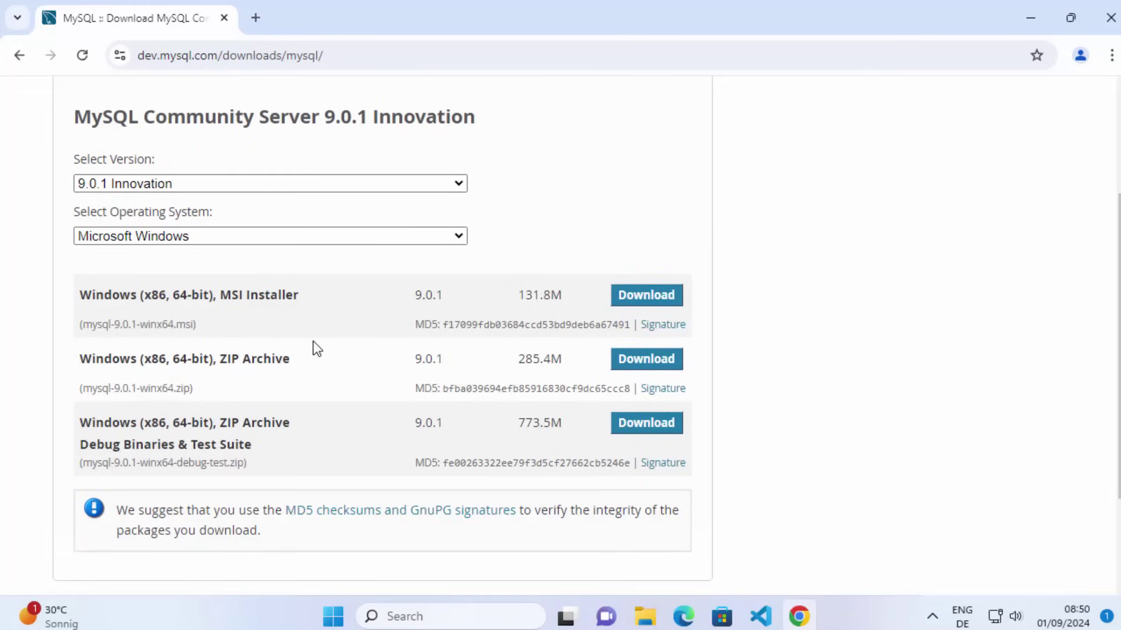
{"action": "triple_click", "coordinate": [233, 297]}
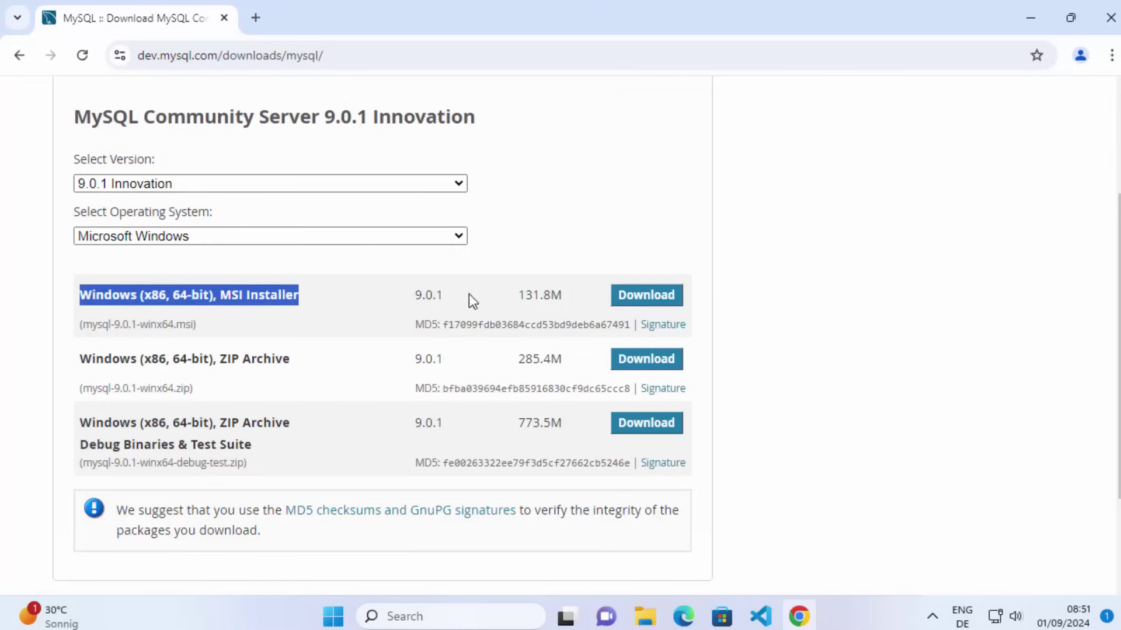
{"action": "left_click", "coordinate": [656, 300]}
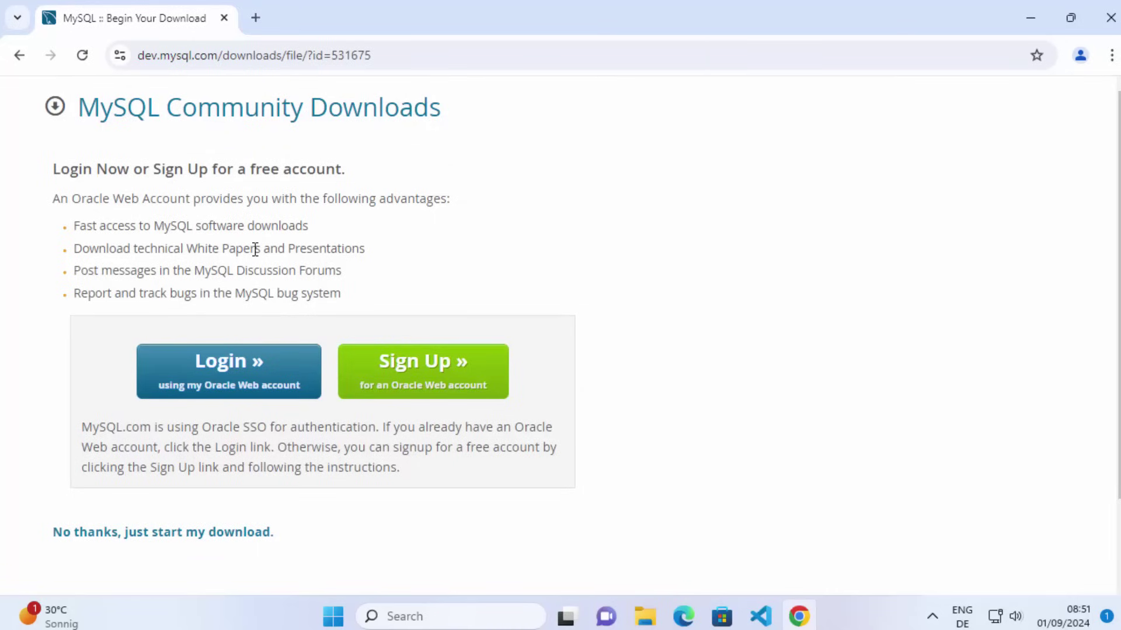
Download mysql-9.0.1-winx64.msi without logging in, check its progress, then minimize Chrome.
{"action": "scroll", "coordinate": [485, 255], "scroll_direction": "down", "scroll_amount": 2}
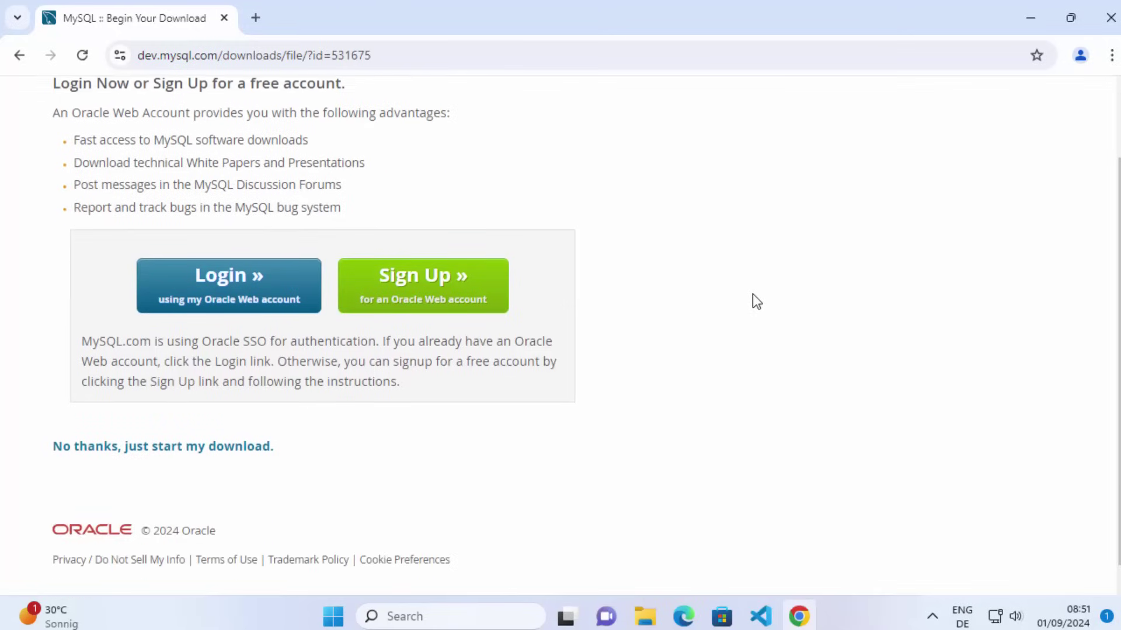
{"action": "left_click", "coordinate": [112, 448]}
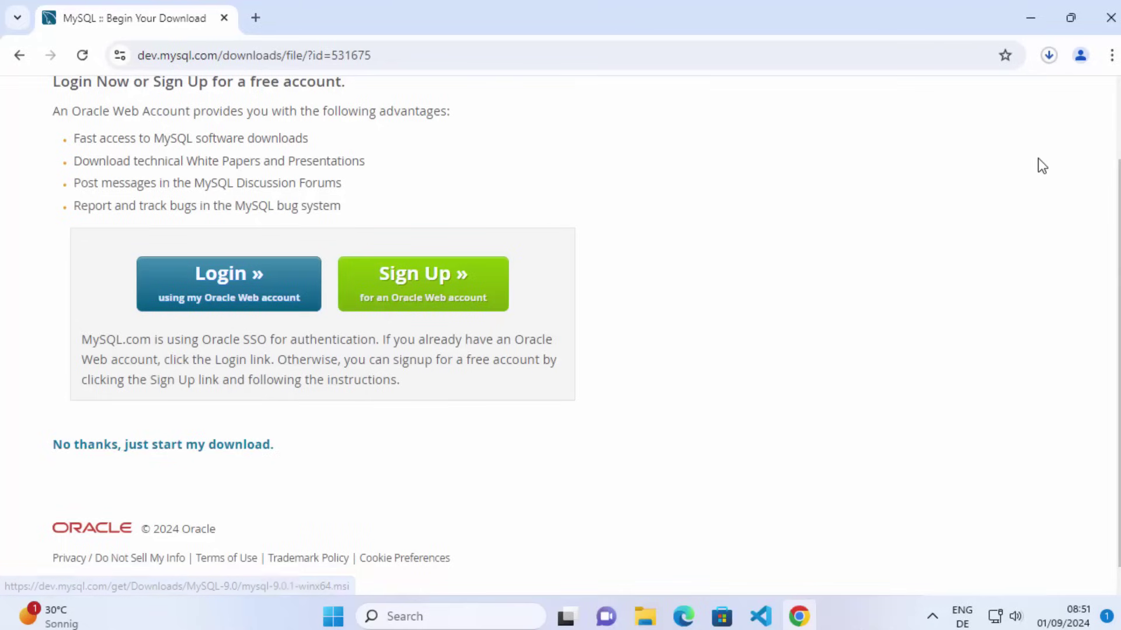
{"action": "left_click", "coordinate": [1047, 63]}
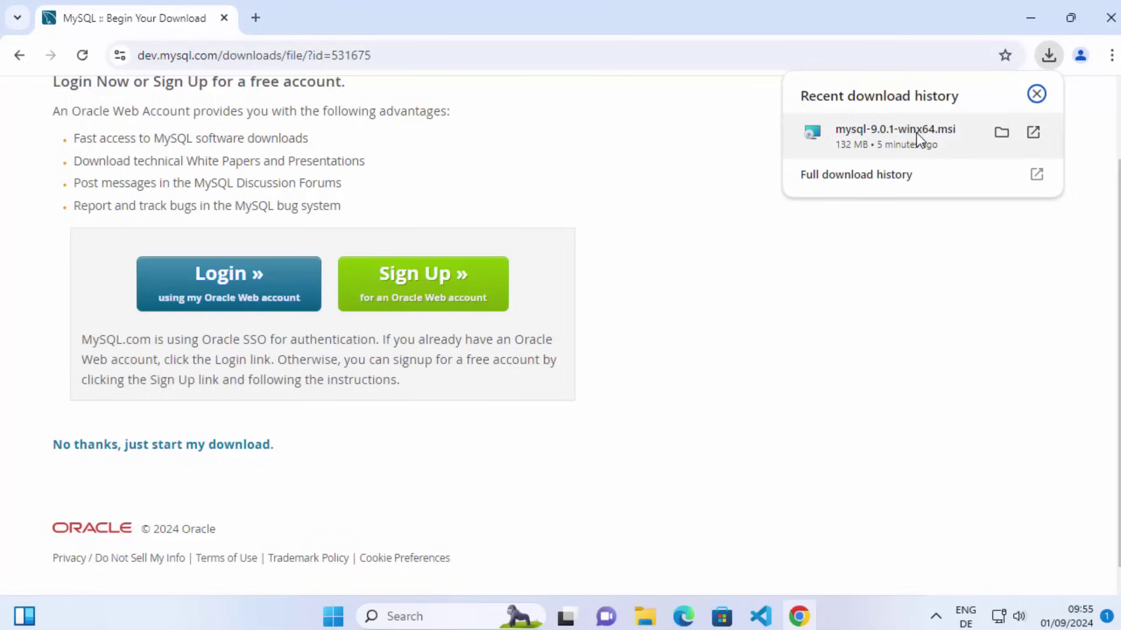
{"action": "left_click", "coordinate": [1034, 23]}
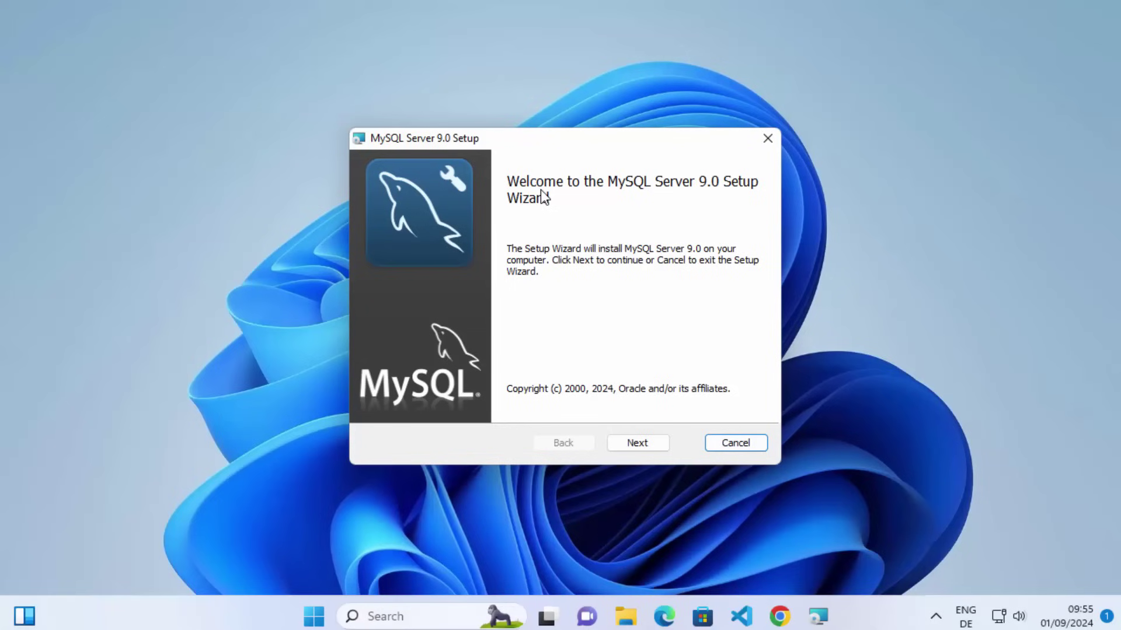
Move past the setup wizard welcome page and accept the license agreement.
{"action": "left_click", "coordinate": [628, 446]}
{"action": "scroll", "coordinate": [572, 261], "scroll_direction": "down", "scroll_amount": 15}
{"action": "left_click", "coordinate": [573, 261]}
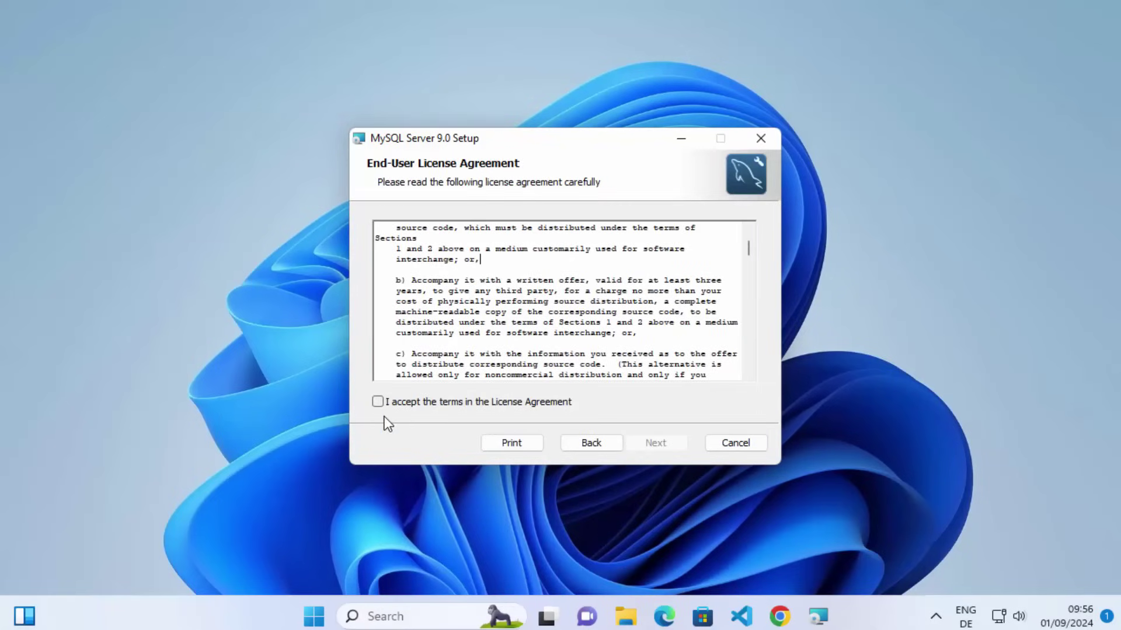
{"action": "left_click", "coordinate": [380, 402]}
{"action": "left_click", "coordinate": [656, 443]}
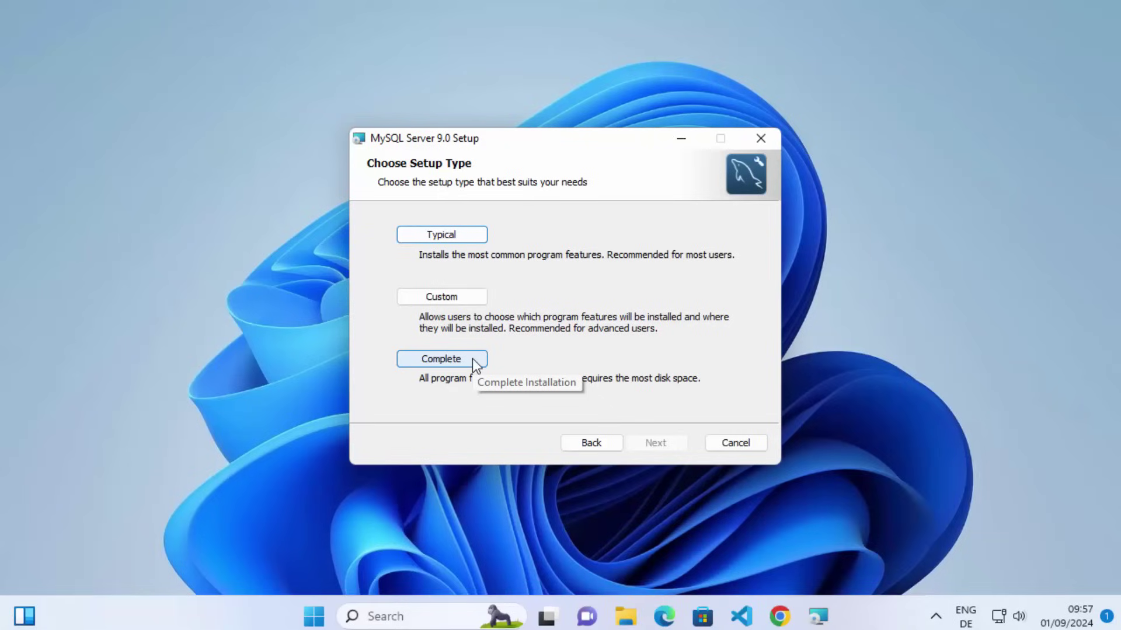
Install the Complete setup type, then finish and allow MySQL Configurator to run.
{"action": "left_click", "coordinate": [472, 360]}
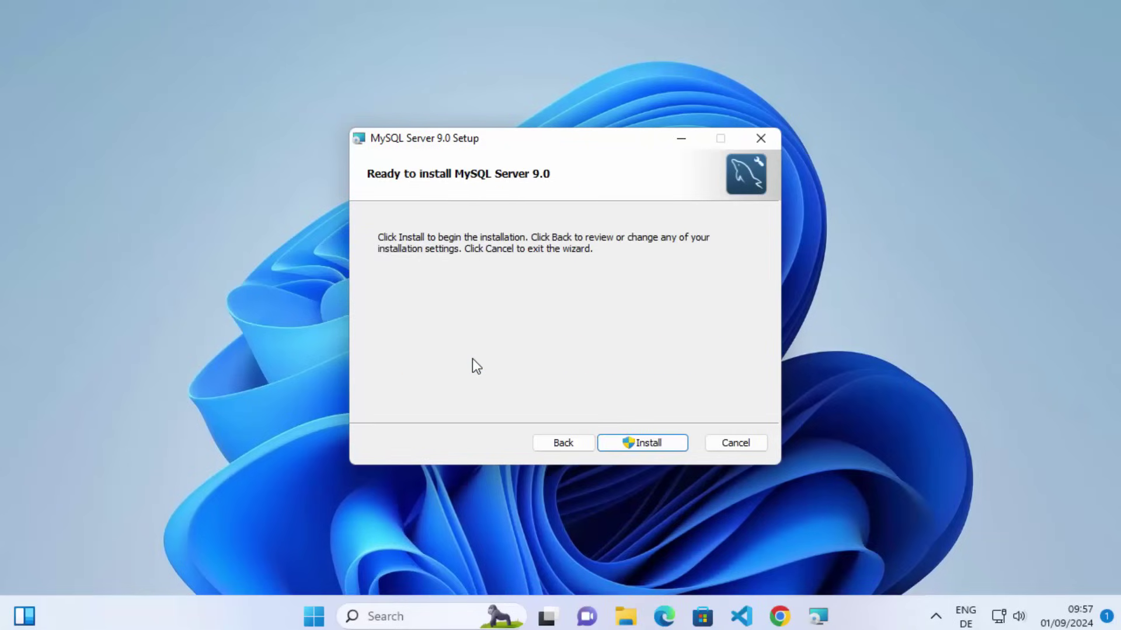
{"action": "key", "text": "Return"}
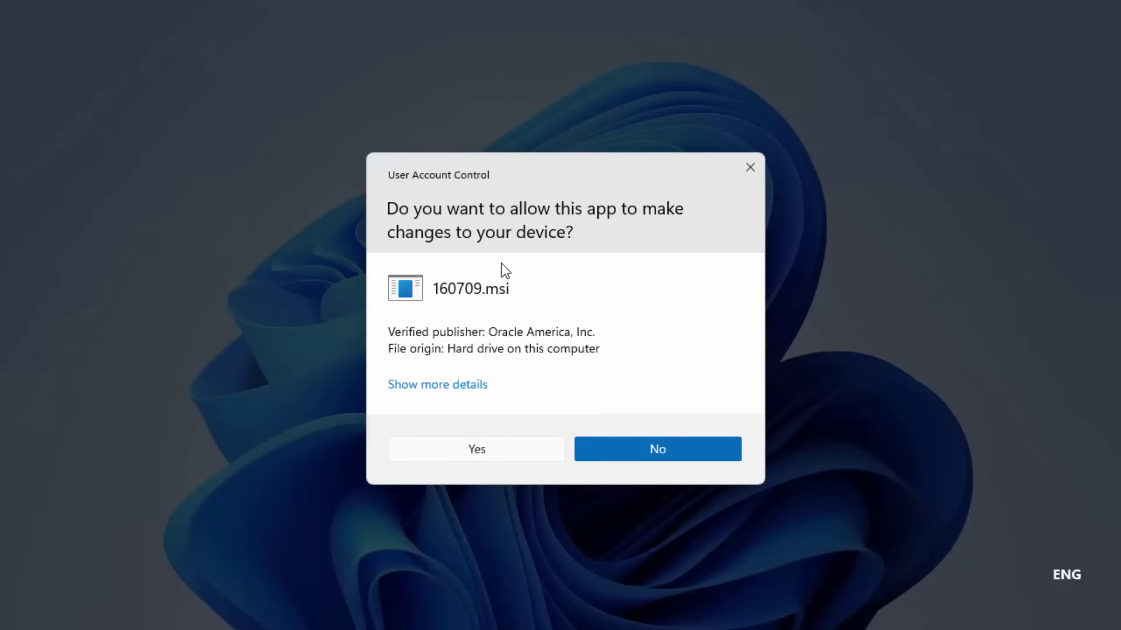
{"action": "left_click", "coordinate": [498, 452]}
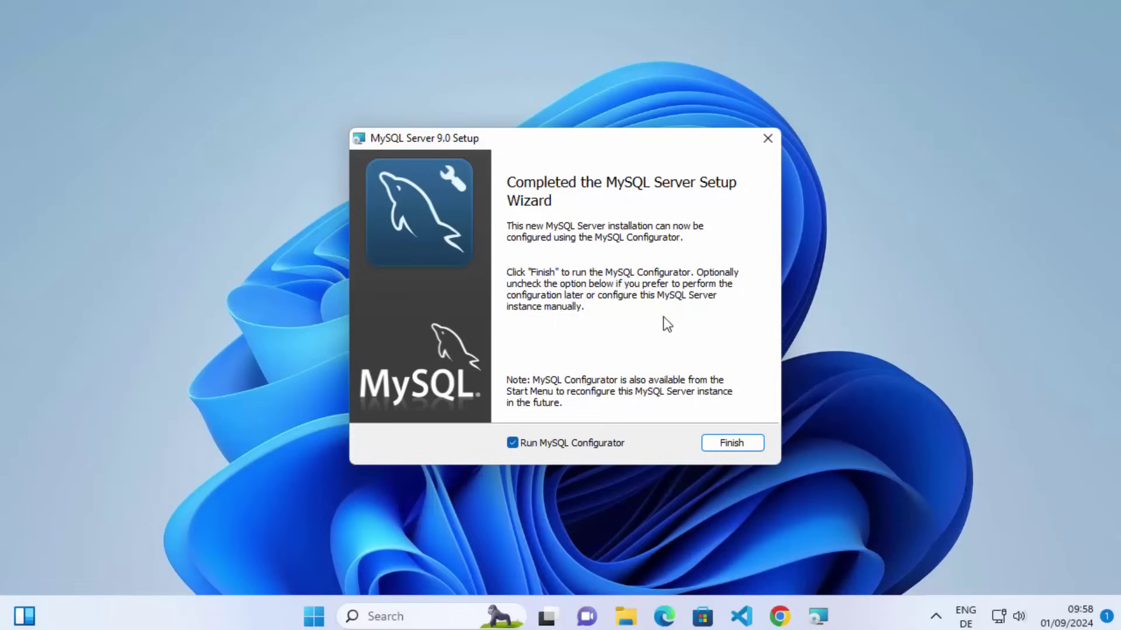
{"action": "left_click", "coordinate": [727, 444]}
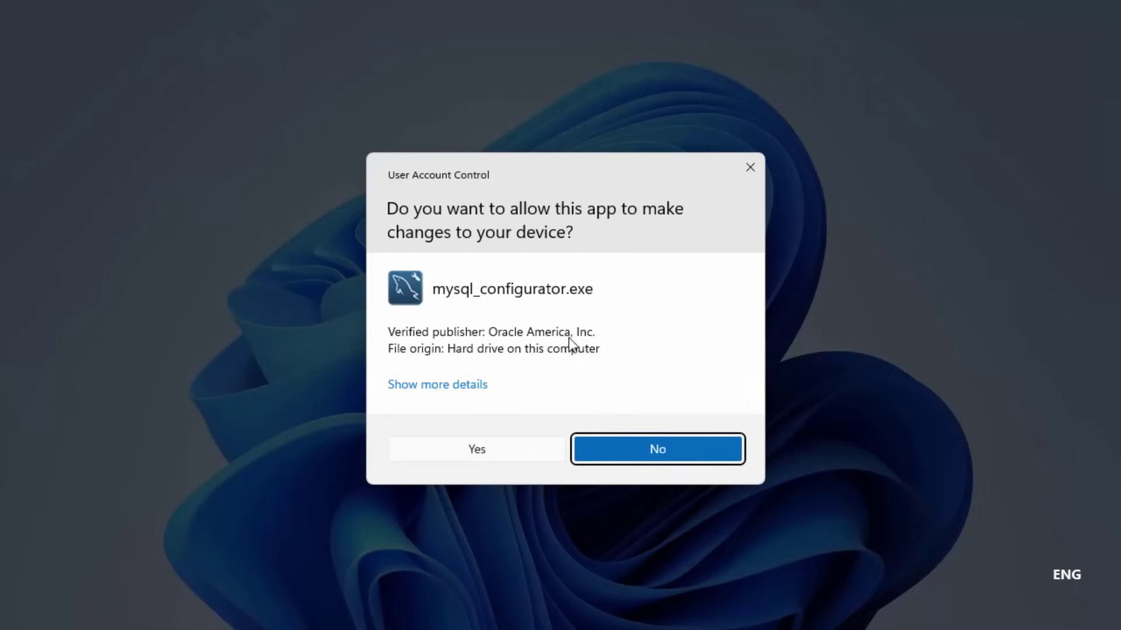
{"action": "left_click", "coordinate": [470, 450]}
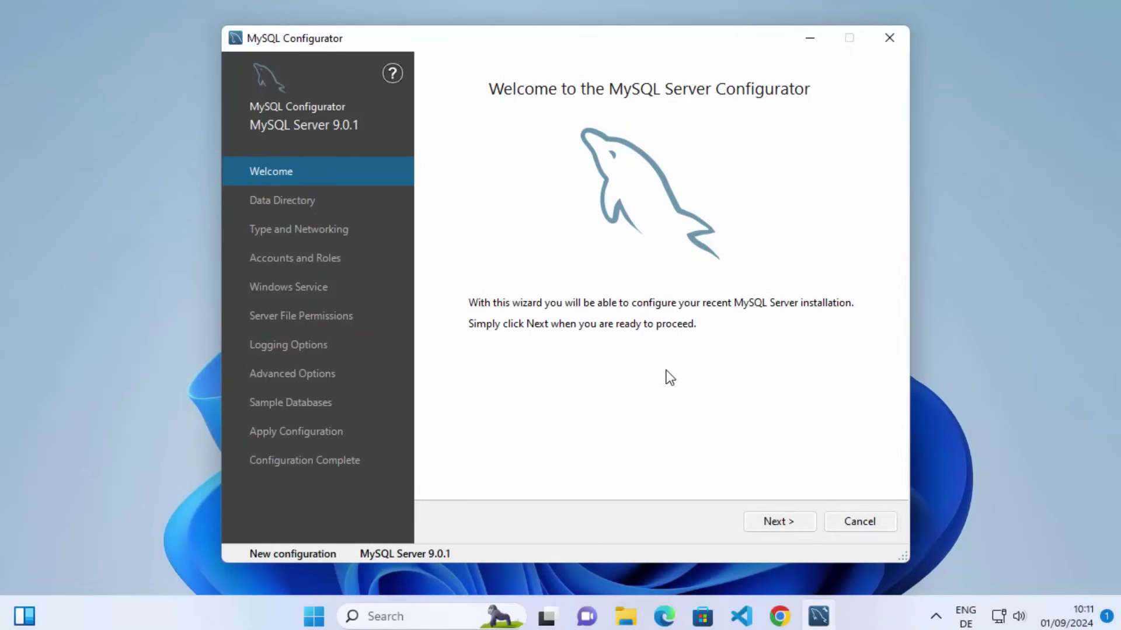
Start the configuration and accept the default ProgramData data directory.
{"action": "left_click", "coordinate": [753, 521]}
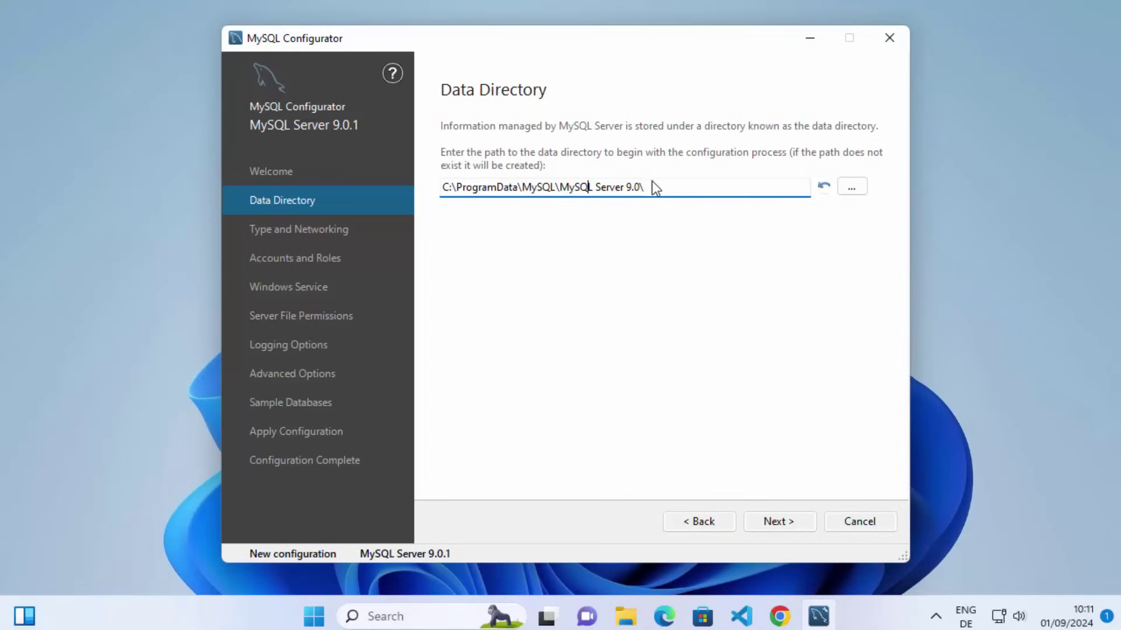
{"action": "left_click", "coordinate": [764, 520]}
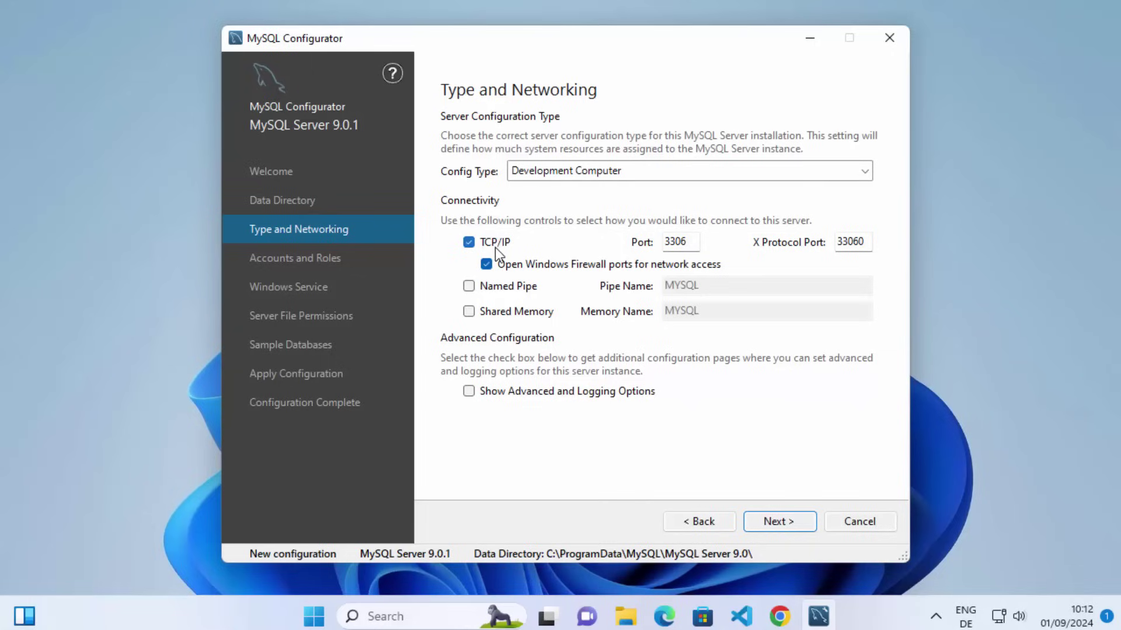
{"action": "double_click", "coordinate": [676, 246]}
{"action": "key", "text": "BackSpace"}
{"action": "key", "text": "ctrl+z"}
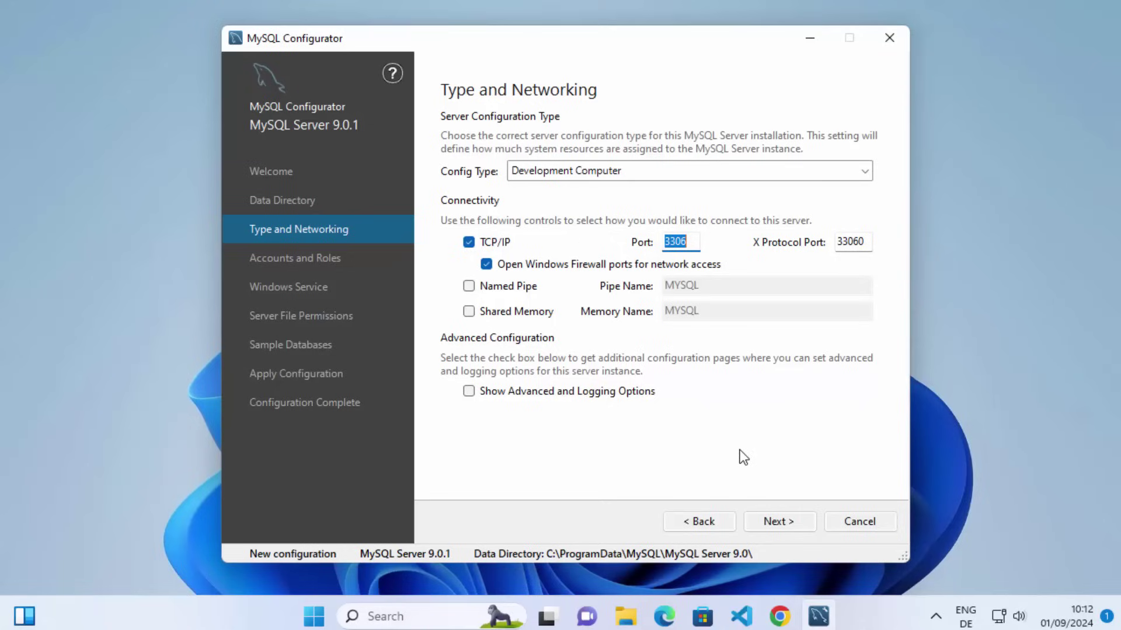
{"action": "left_click", "coordinate": [795, 529]}
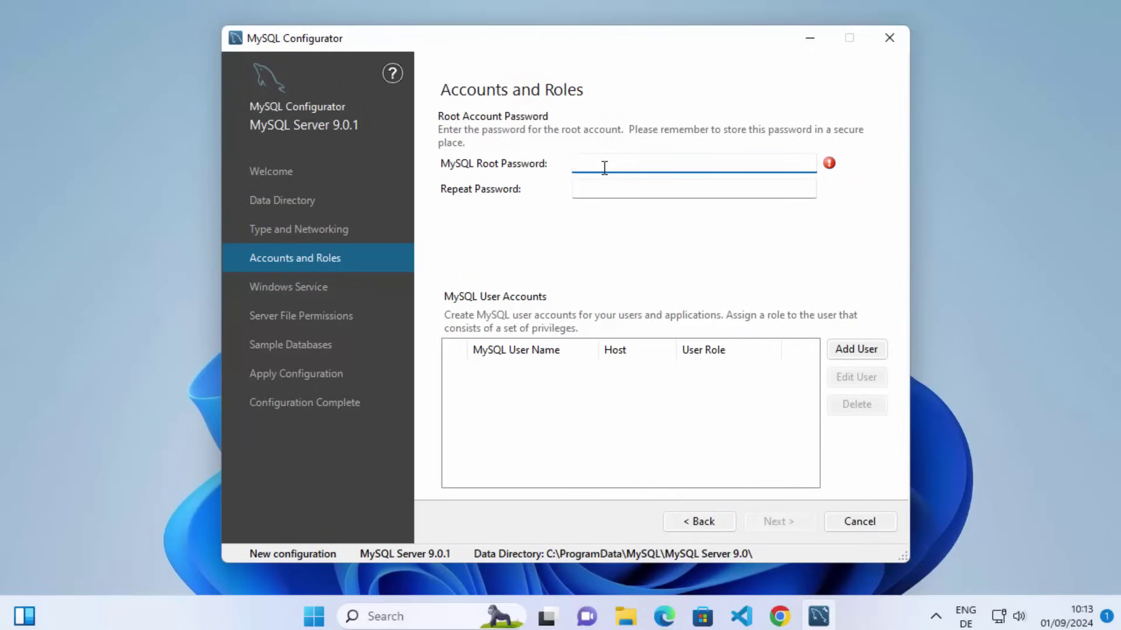
Enter the root account password and repeat it to confirm.
{"action": "left_click", "coordinate": [614, 185]}
{"action": "type", "text": "root"}
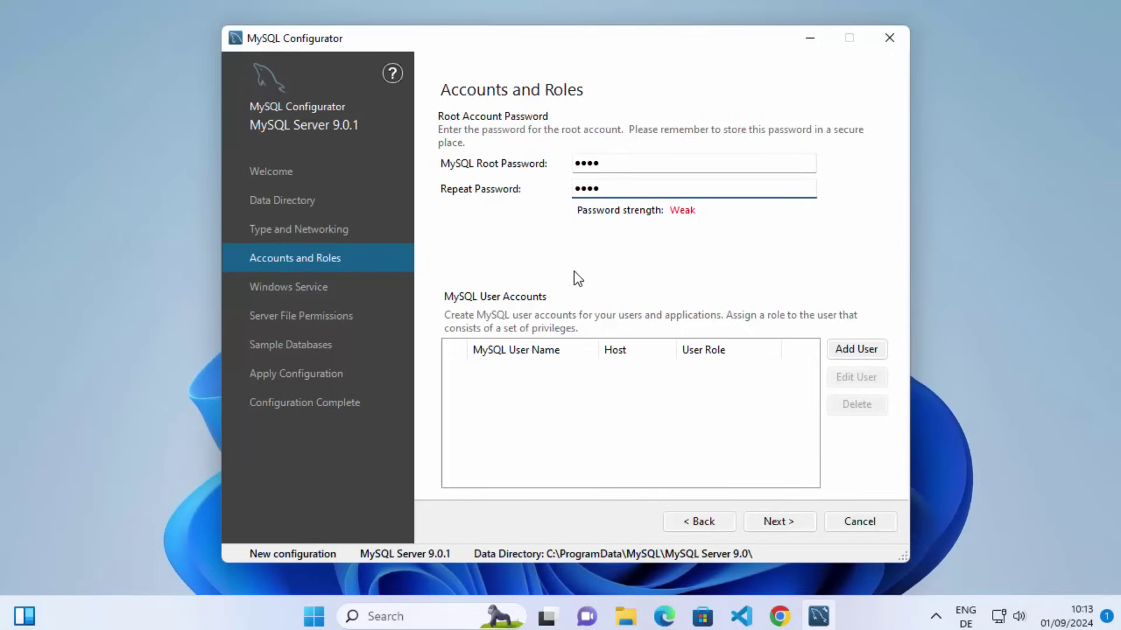
{"action": "left_click", "coordinate": [848, 350]}
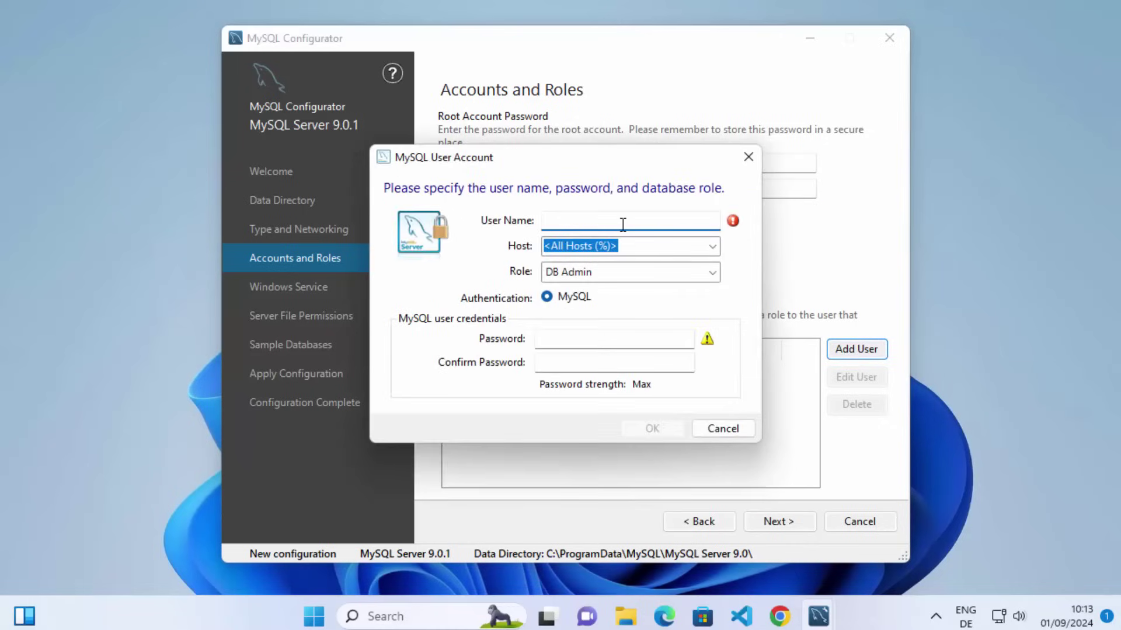
Add user 'codebind' for all hosts with the DB Admin role and a confirmed password.
{"action": "type", "text": "codebi"}
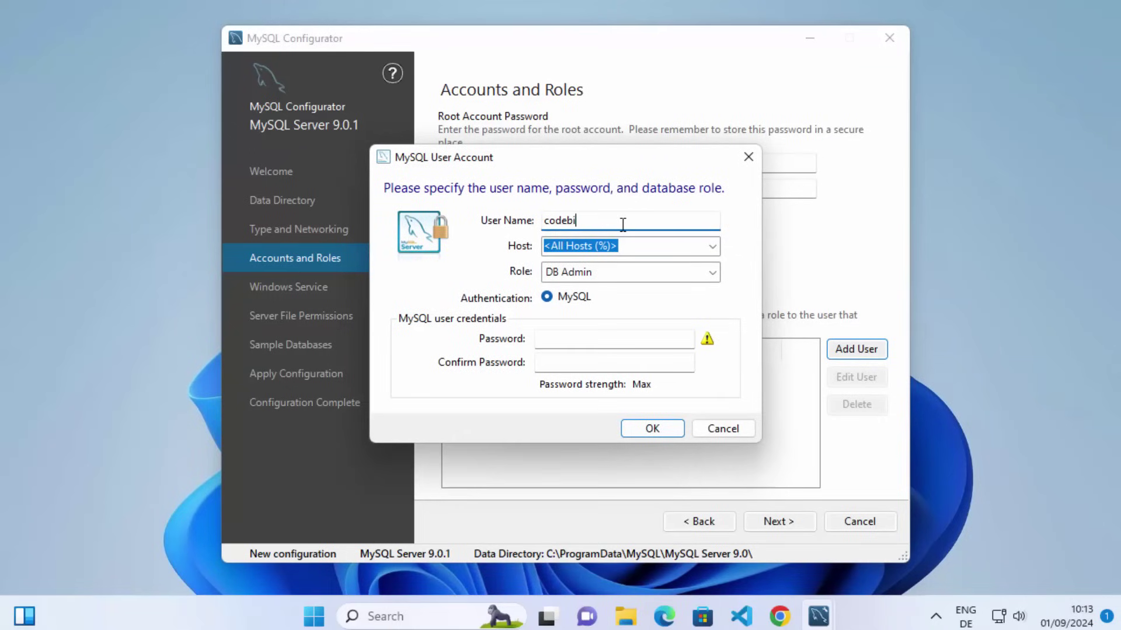
{"action": "type", "text": "nd"}
{"action": "left_click", "coordinate": [575, 278]}
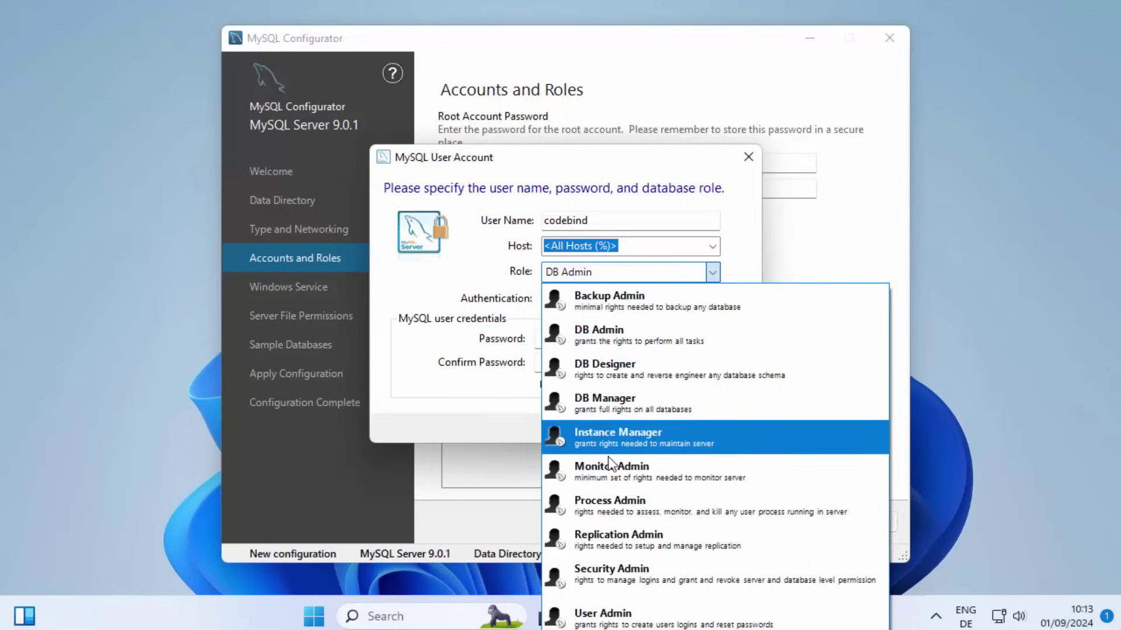
{"action": "left_click", "coordinate": [423, 293]}
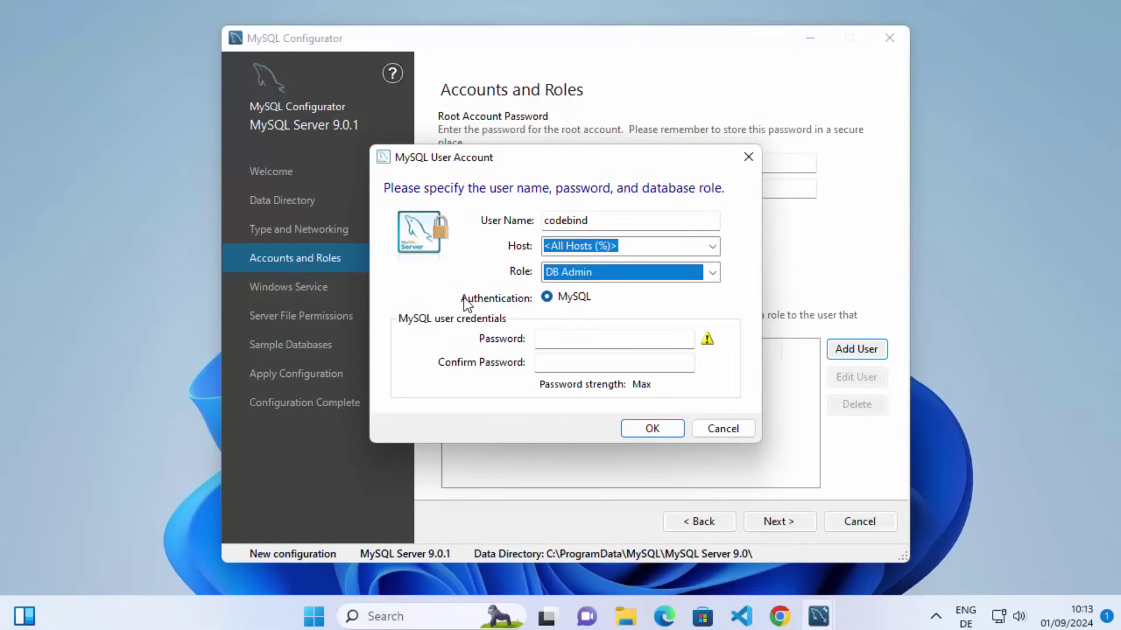
{"action": "left_click", "coordinate": [572, 339]}
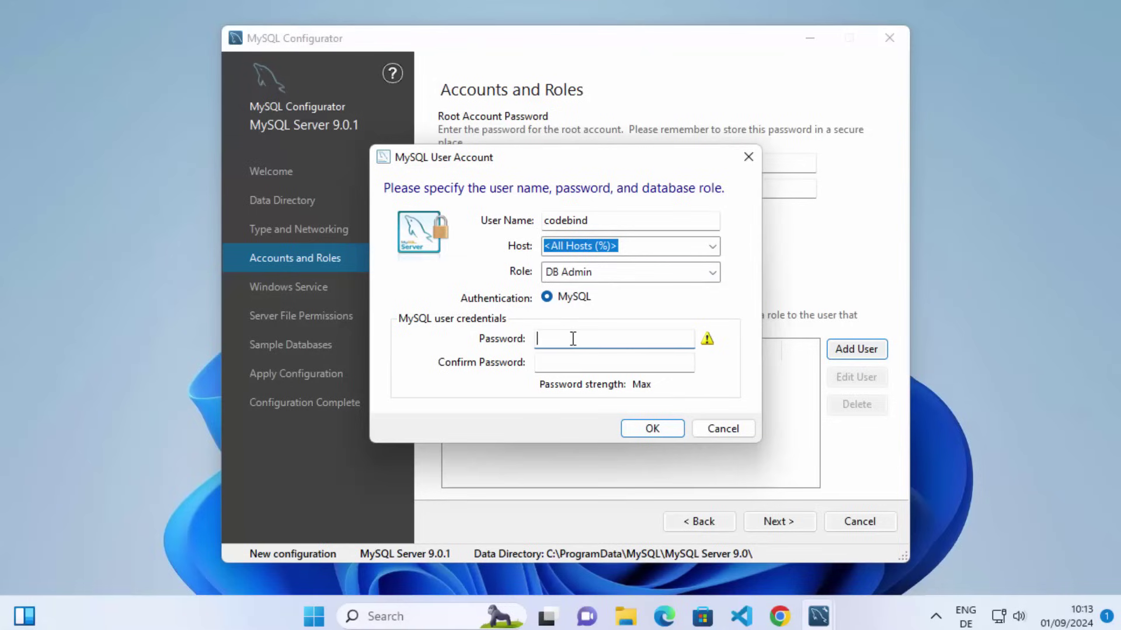
{"action": "type", "text": "••••"}
{"action": "left_click", "coordinate": [568, 360]}
{"action": "type", "text": "••••"}
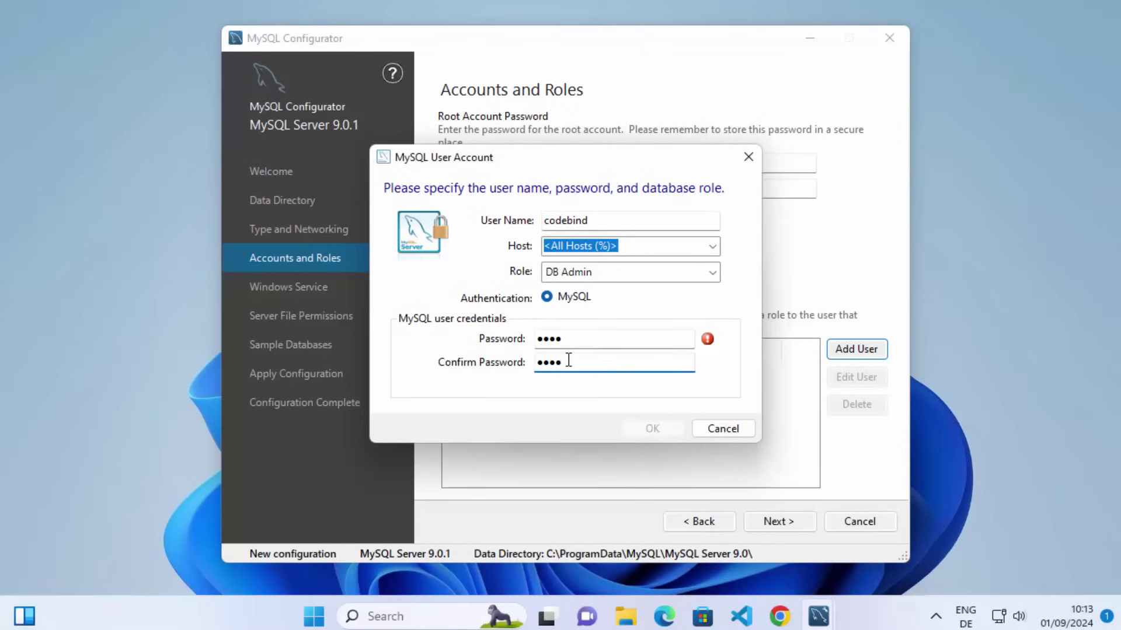
{"action": "left_click", "coordinate": [652, 427]}
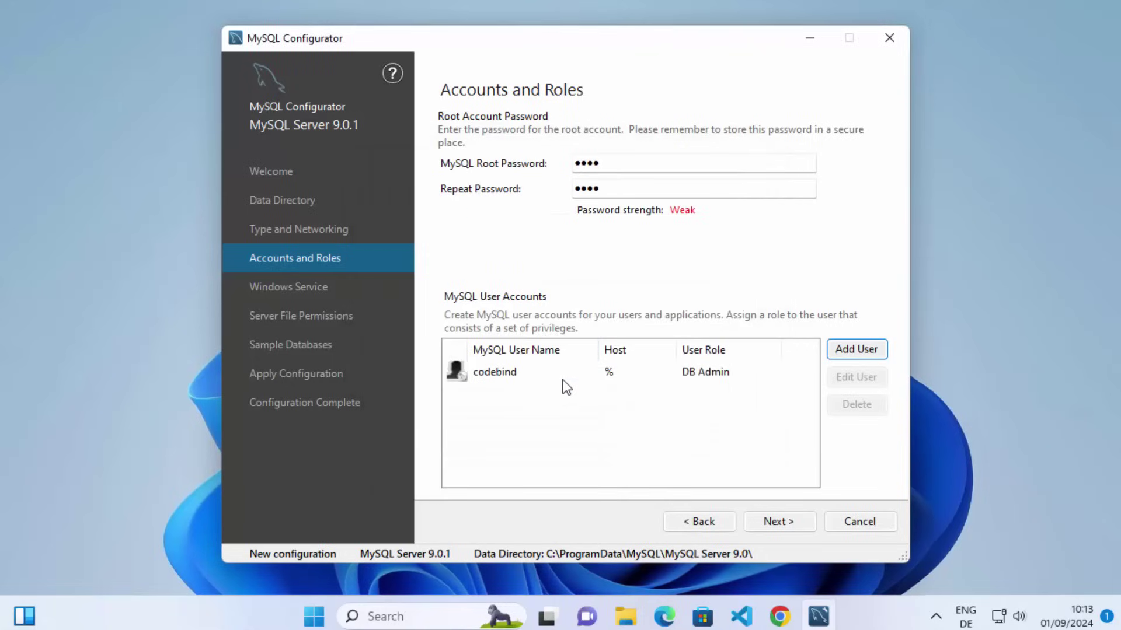
{"action": "left_click", "coordinate": [622, 171]}
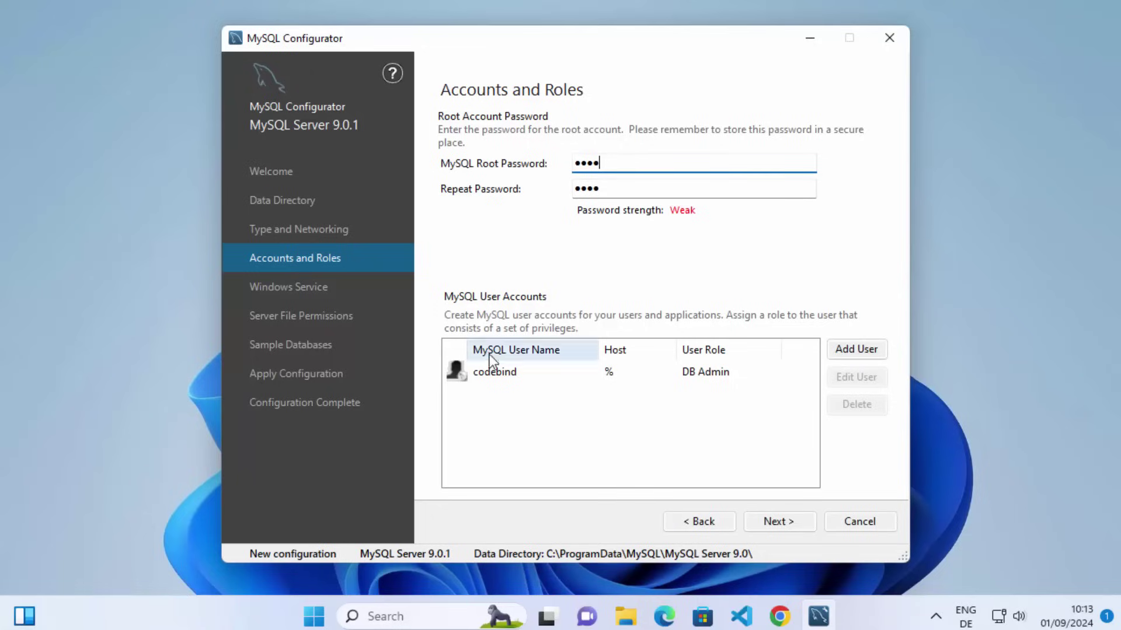
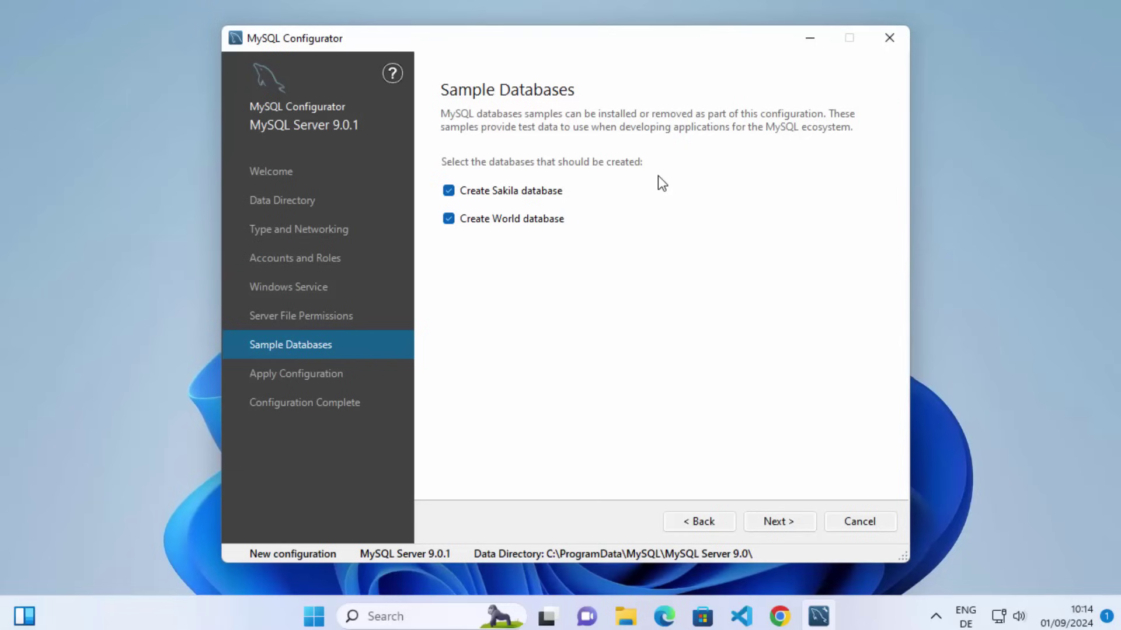
Execute all Apply Configuration steps for MySQL Server 9.0.1, then finish and close MySQL Configurator.
{"action": "left_click", "coordinate": [787, 521]}
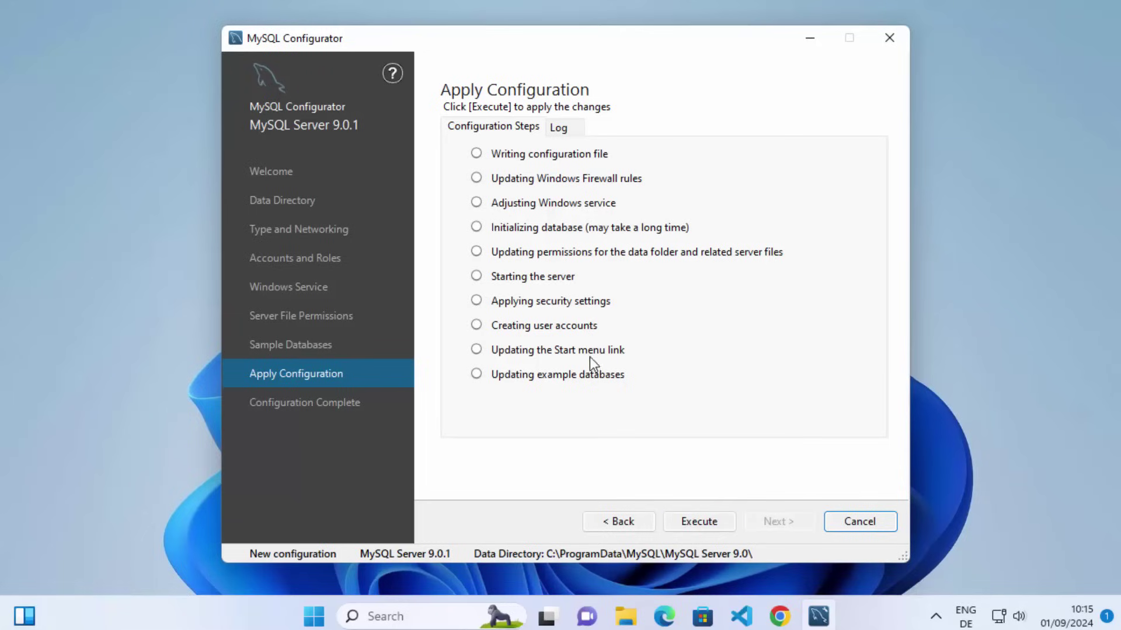
{"action": "left_click", "coordinate": [695, 520]}
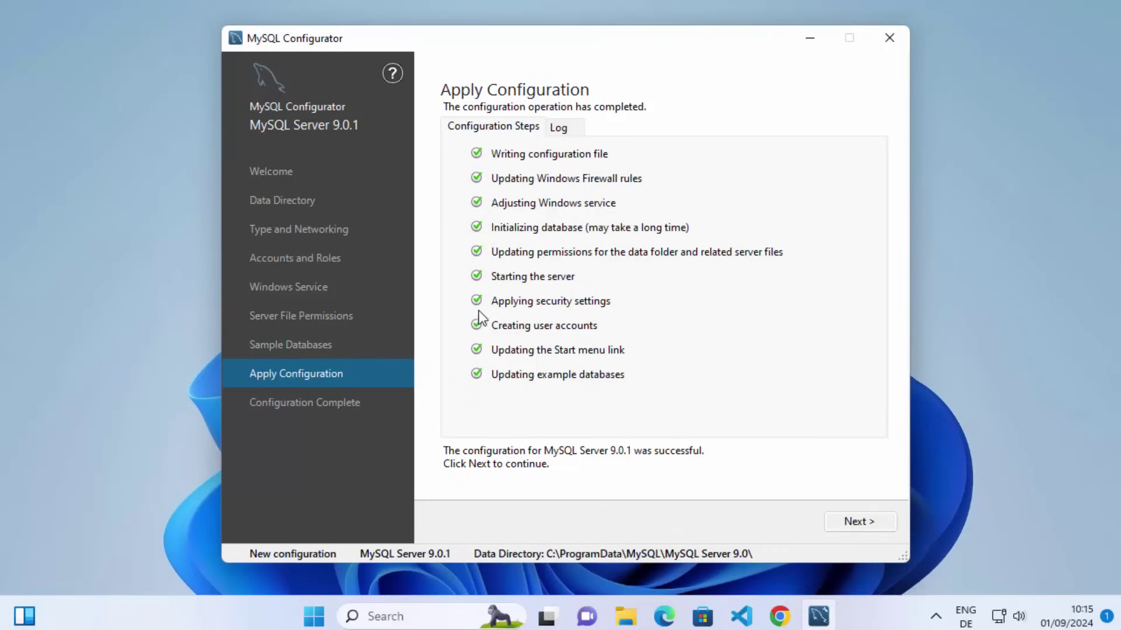
{"action": "left_click", "coordinate": [876, 527]}
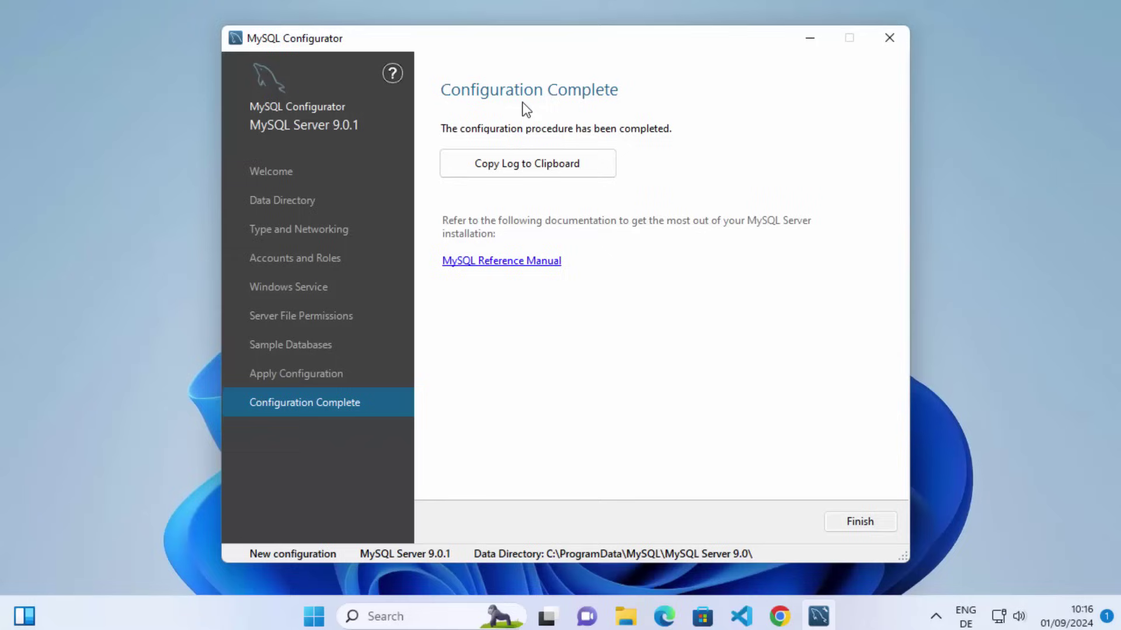
{"action": "left_click", "coordinate": [853, 523]}
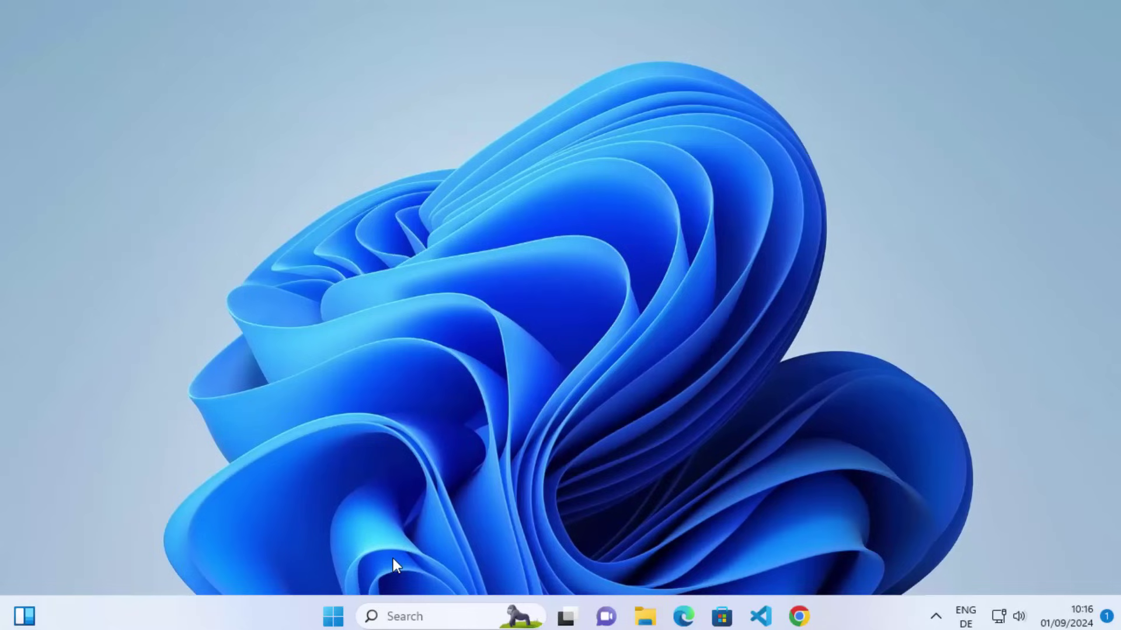
Launch MySQL 9.0 Command Line Client from the MySQL folder under All apps.
{"action": "left_click", "coordinate": [337, 618]}
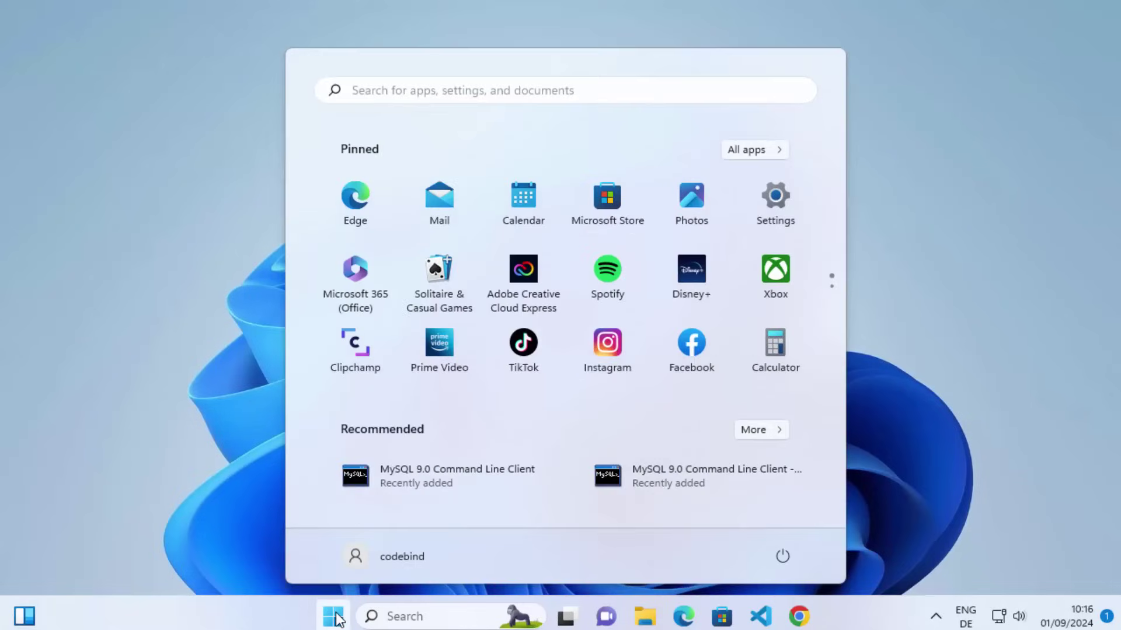
{"action": "left_click", "coordinate": [755, 153]}
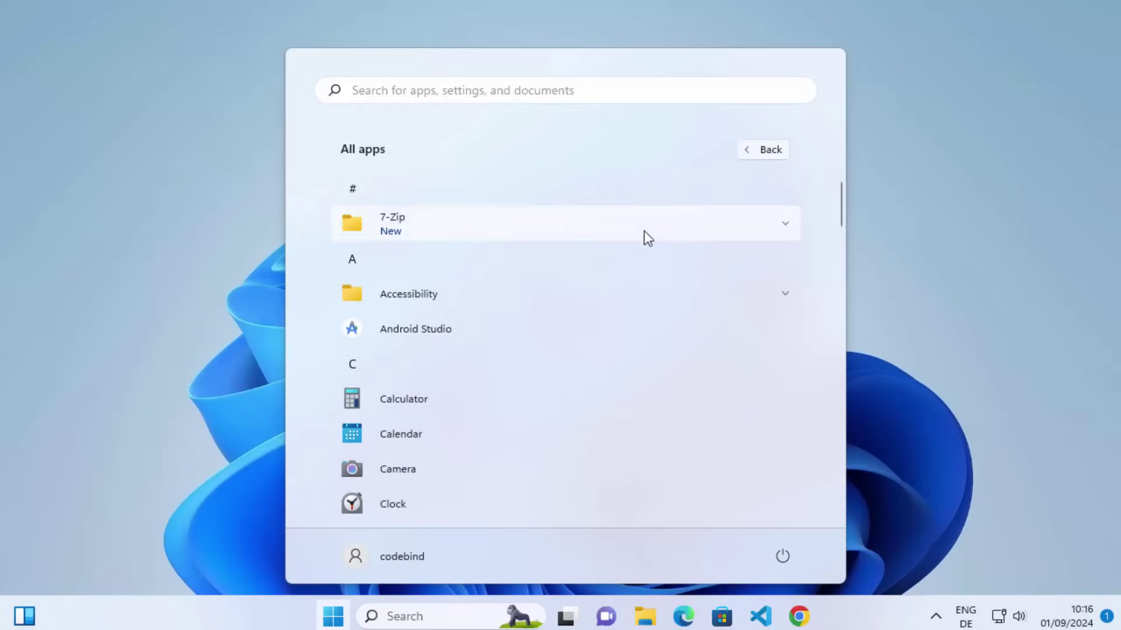
{"action": "scroll", "coordinate": [645, 236], "scroll_direction": "down", "scroll_amount": 5}
{"action": "scroll", "coordinate": [645, 233], "scroll_direction": "down", "scroll_amount": 10}
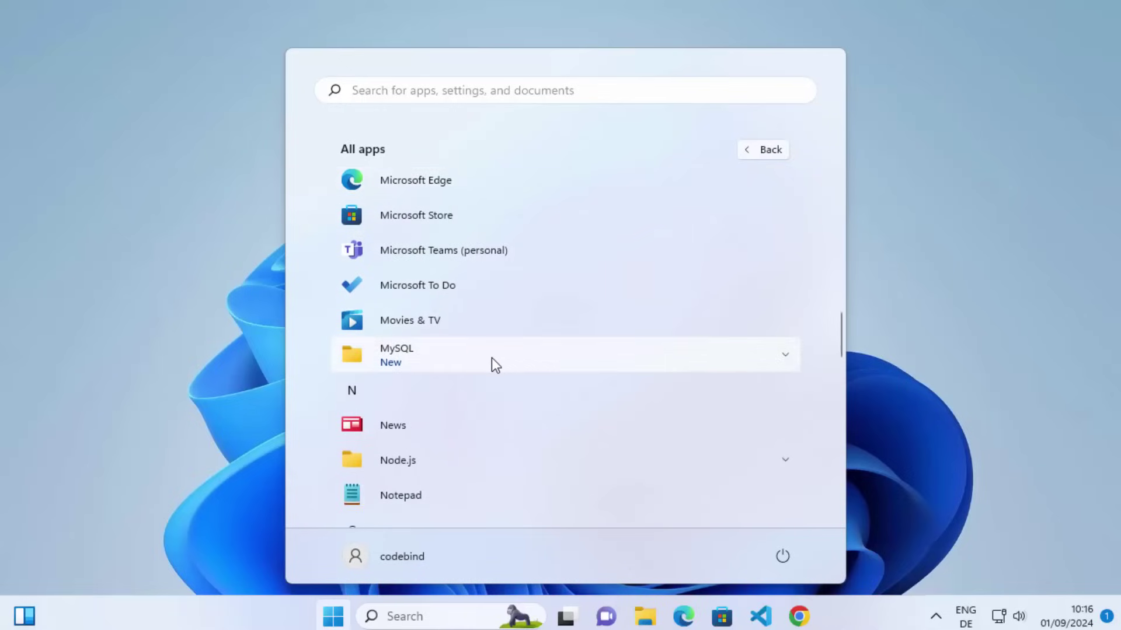
{"action": "left_click", "coordinate": [475, 364]}
{"action": "scroll", "coordinate": [571, 307], "scroll_direction": "down", "scroll_amount": 1}
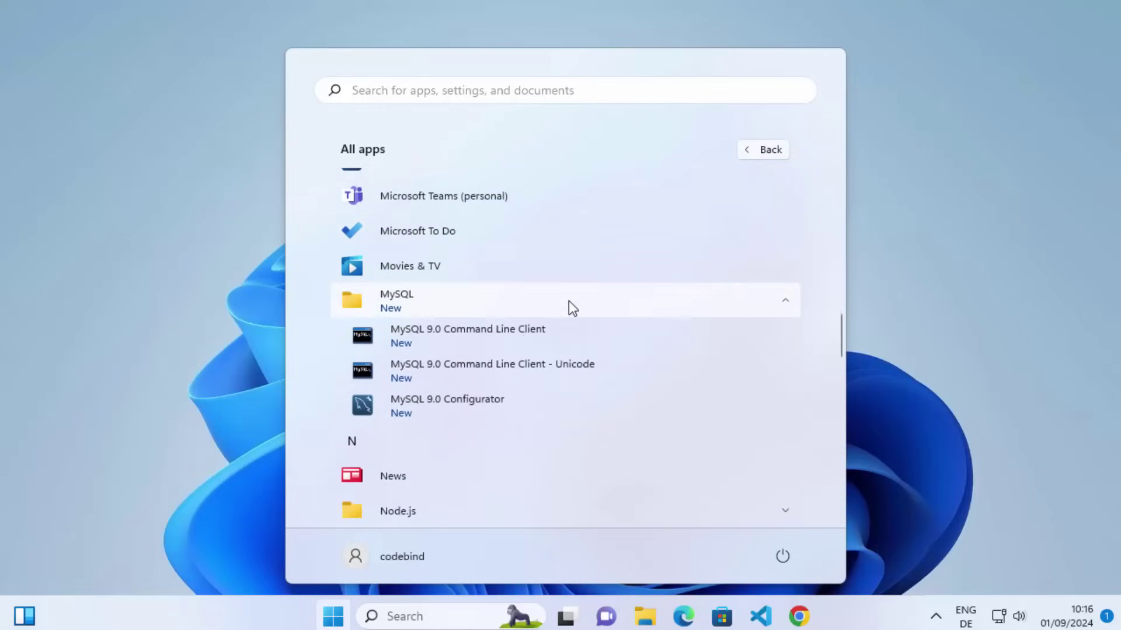
{"action": "left_click", "coordinate": [460, 349]}
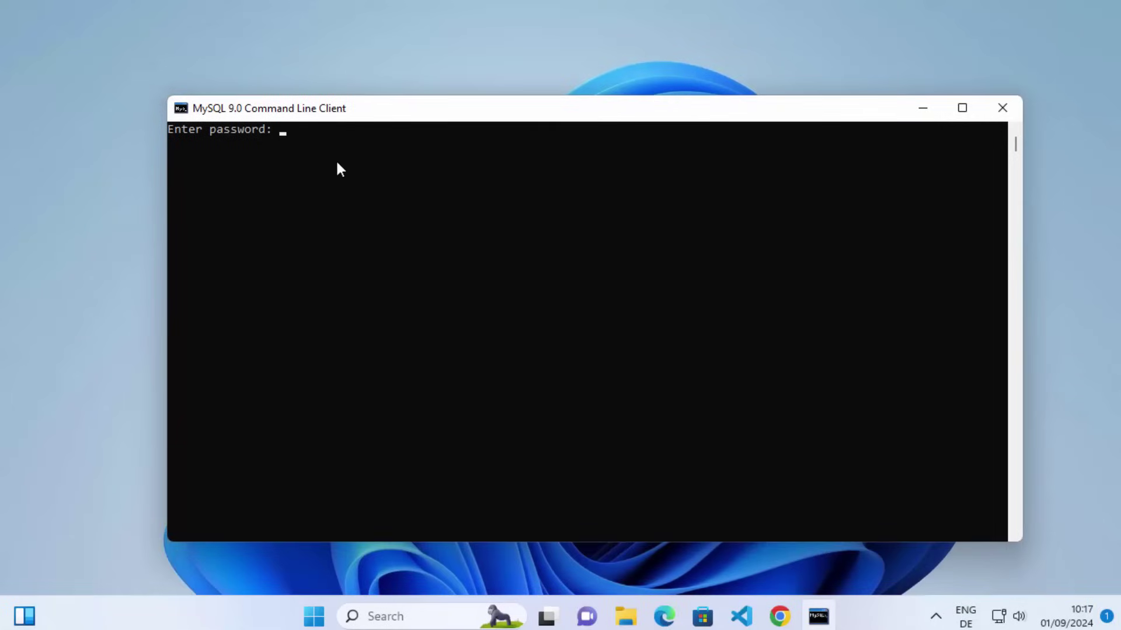
Log in to the MySQL server with the root password.
{"action": "left_click", "coordinate": [312, 147]}
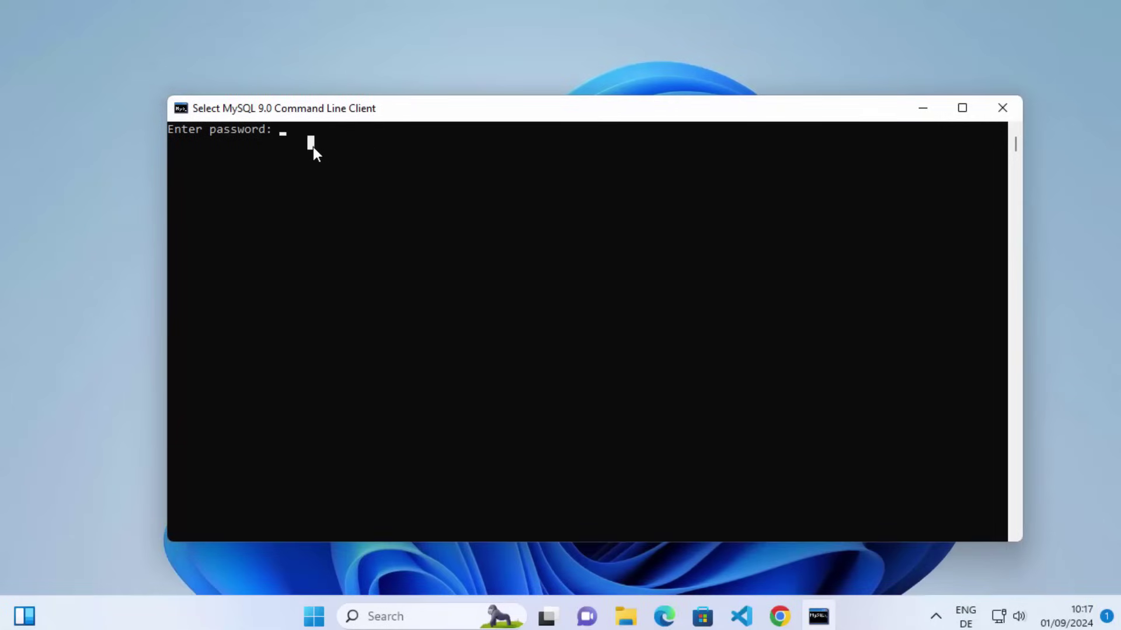
{"action": "type", "text": "**"}
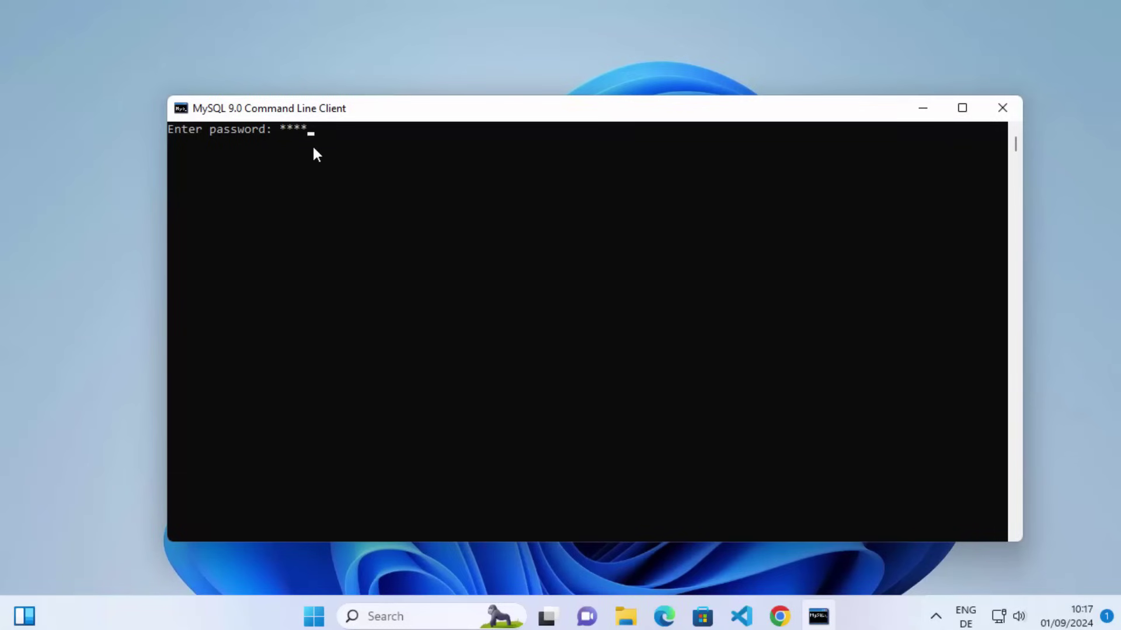
{"action": "key", "text": "Return"}
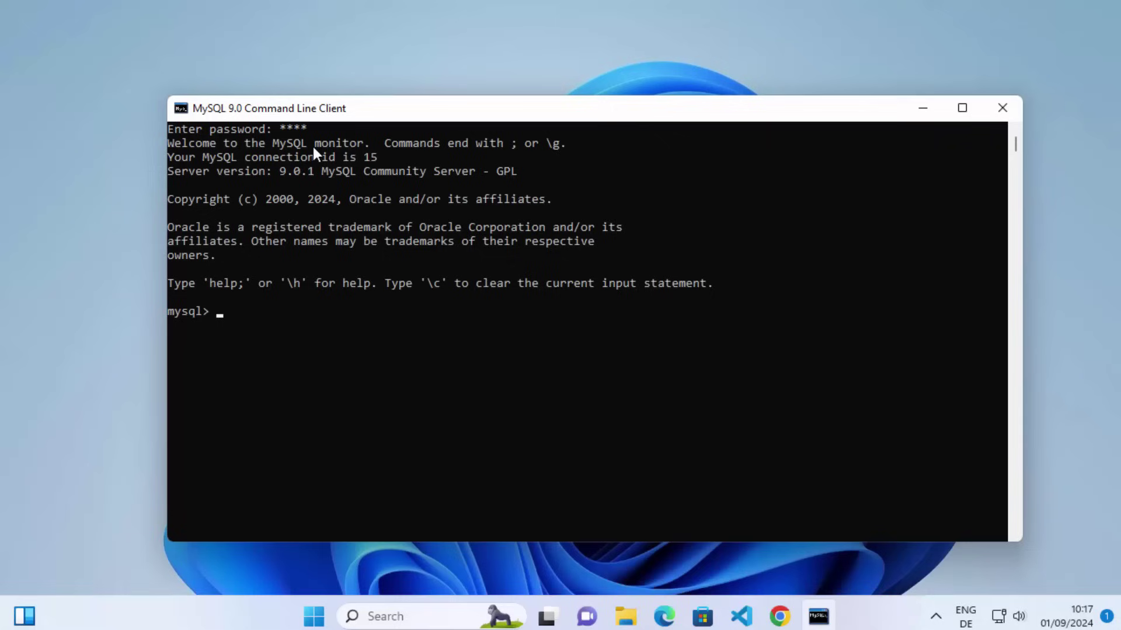
List all mysql client commands with \h and review the help output.
{"action": "left_click", "coordinate": [251, 322]}
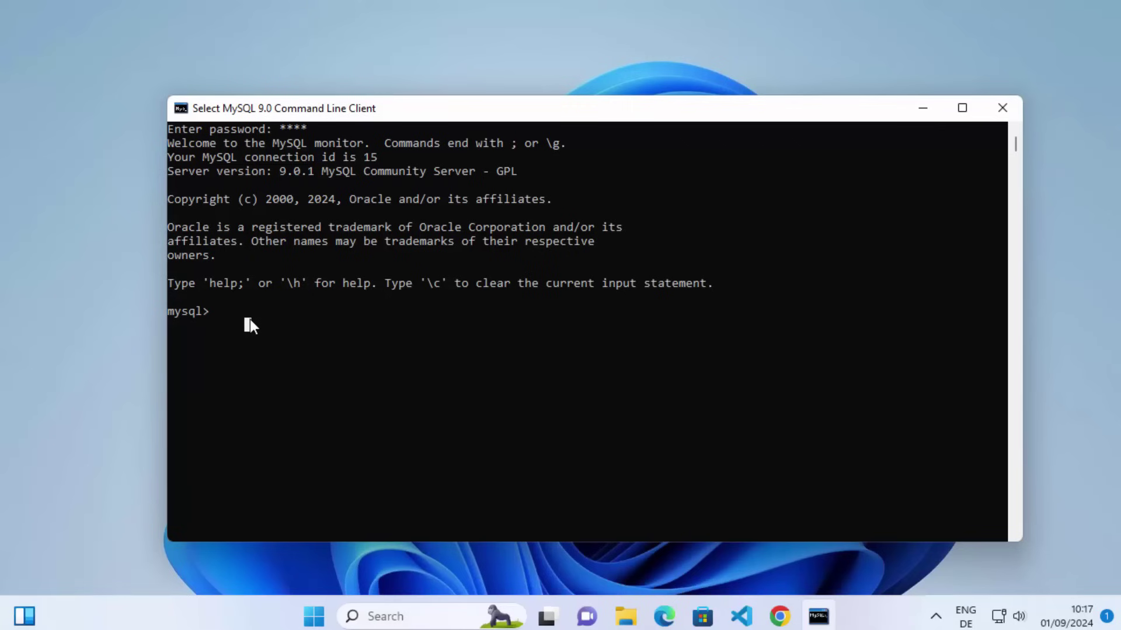
{"action": "type", "text": "\\h"}
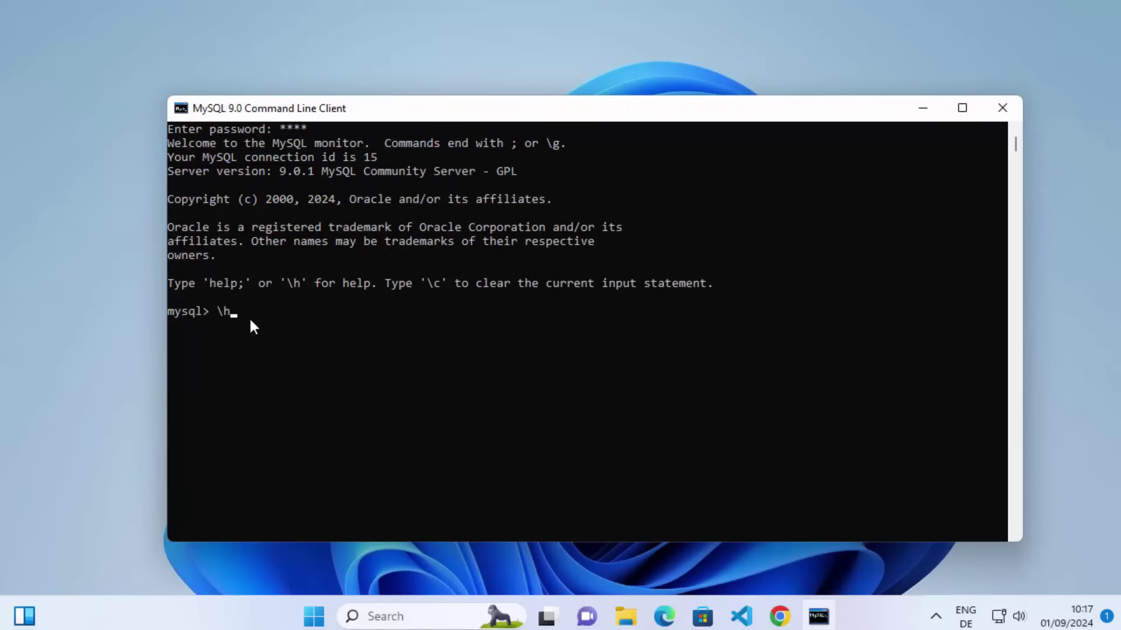
{"action": "key", "text": "Return"}
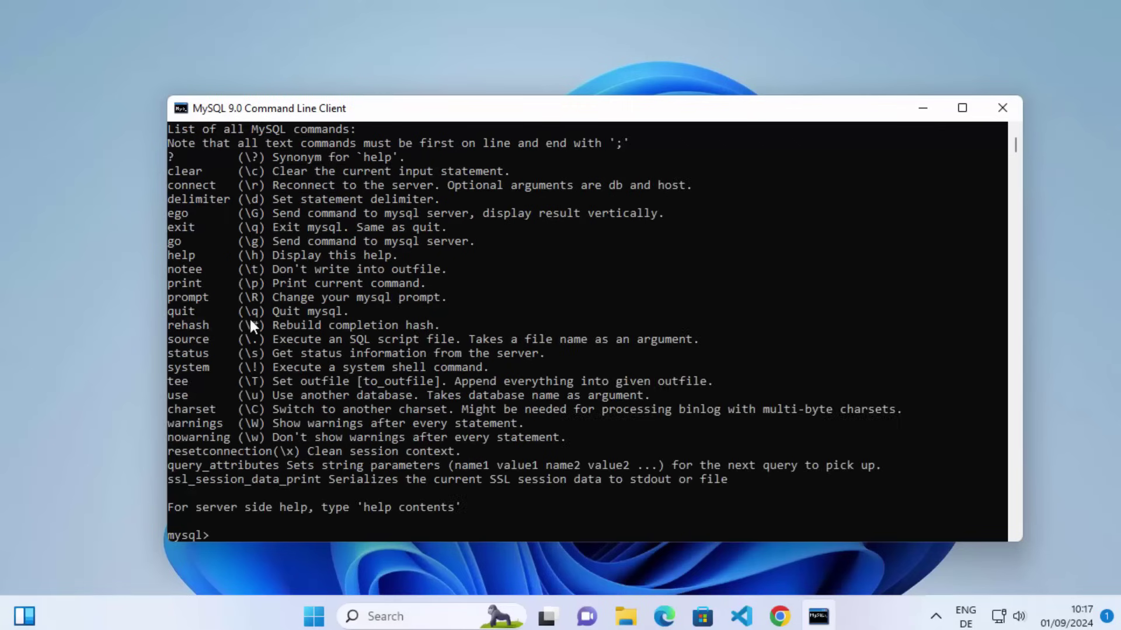
{"action": "scroll", "coordinate": [300, 337], "scroll_direction": "up", "scroll_amount": 1}
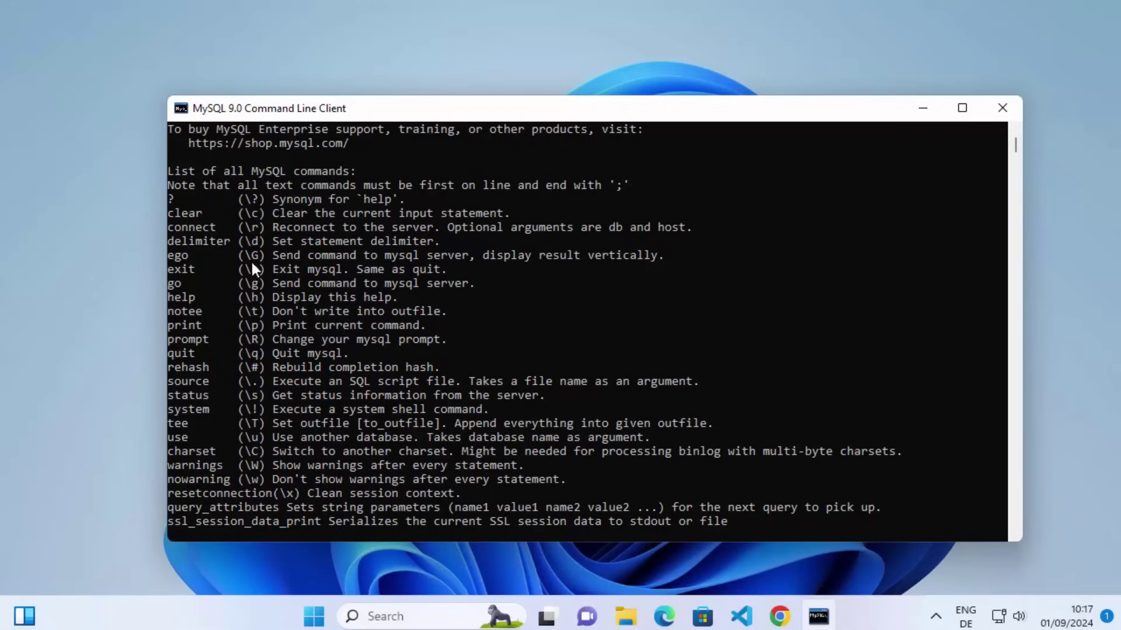
{"action": "scroll", "coordinate": [303, 253], "scroll_direction": "down", "scroll_amount": 1}
{"action": "left_click_drag", "start_coordinate": [178, 311], "coordinate": [269, 312]}
{"action": "scroll", "coordinate": [374, 367], "scroll_direction": "down", "scroll_amount": 1}
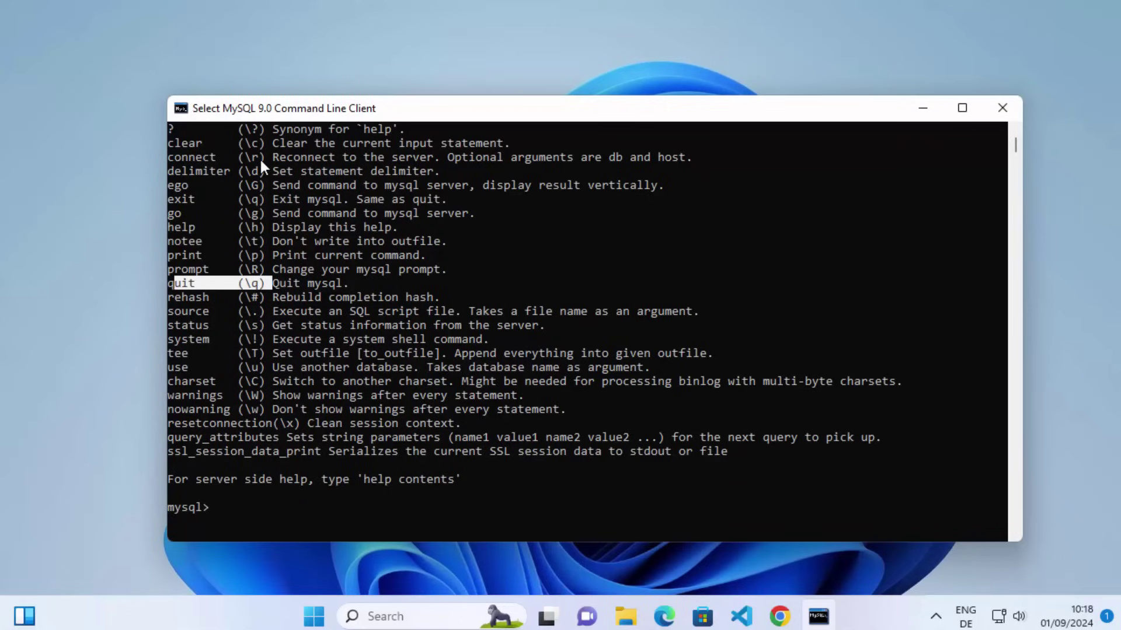
Run \r to show connection 16 with no current database selected.
{"action": "type", "text": "\\"}
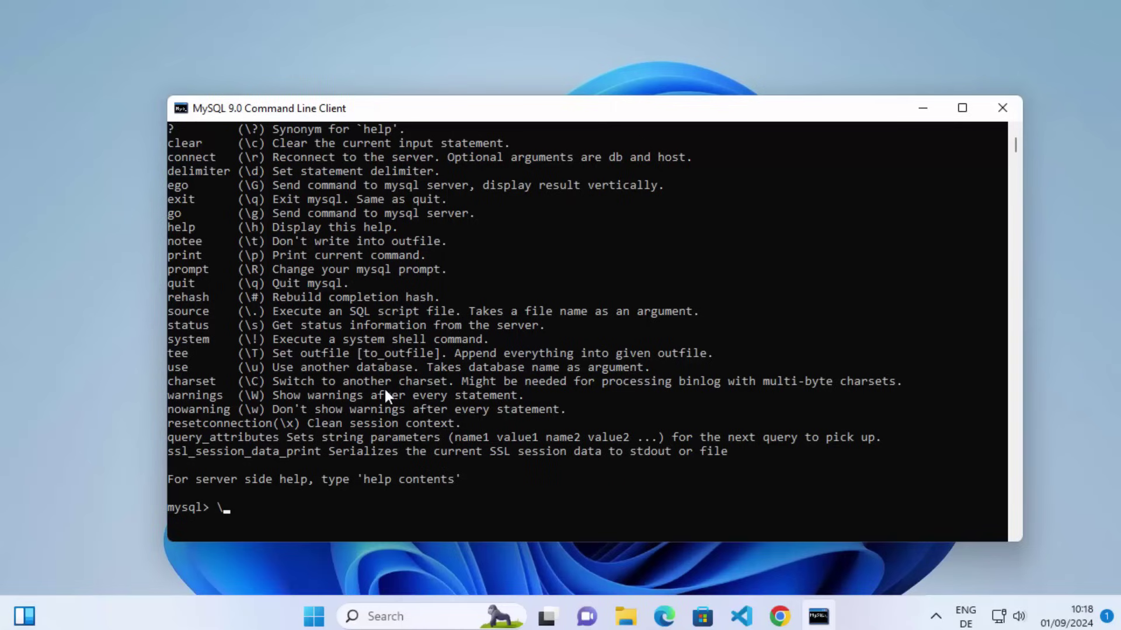
{"action": "type", "text": "r"}
{"action": "key", "text": "Return"}
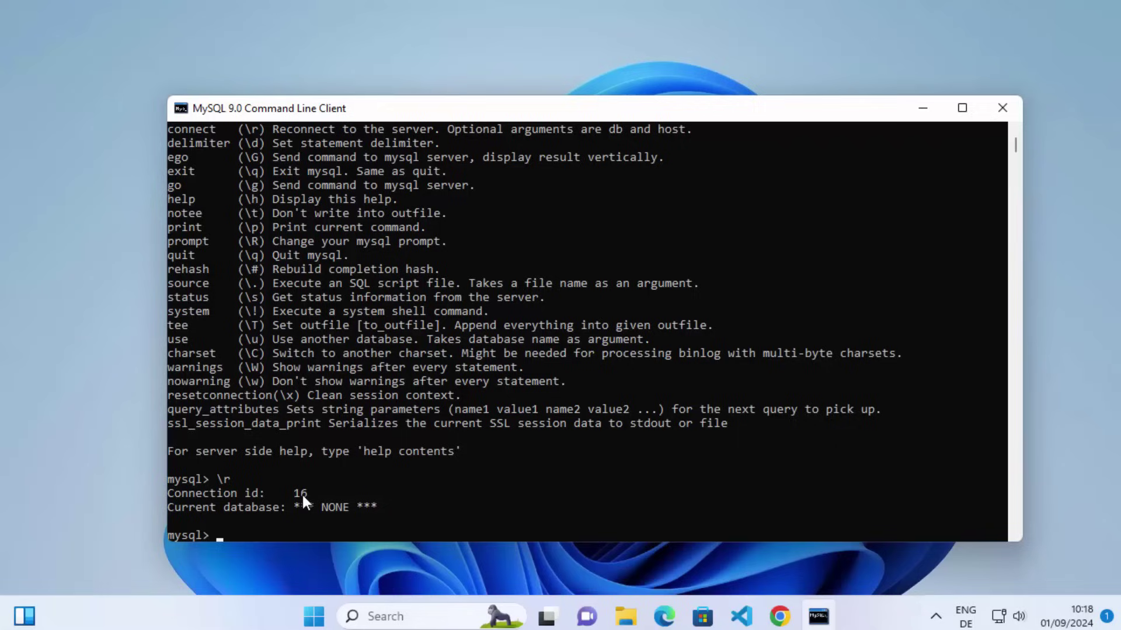
{"action": "left_click_drag", "start_coordinate": [322, 507], "coordinate": [344, 505]}
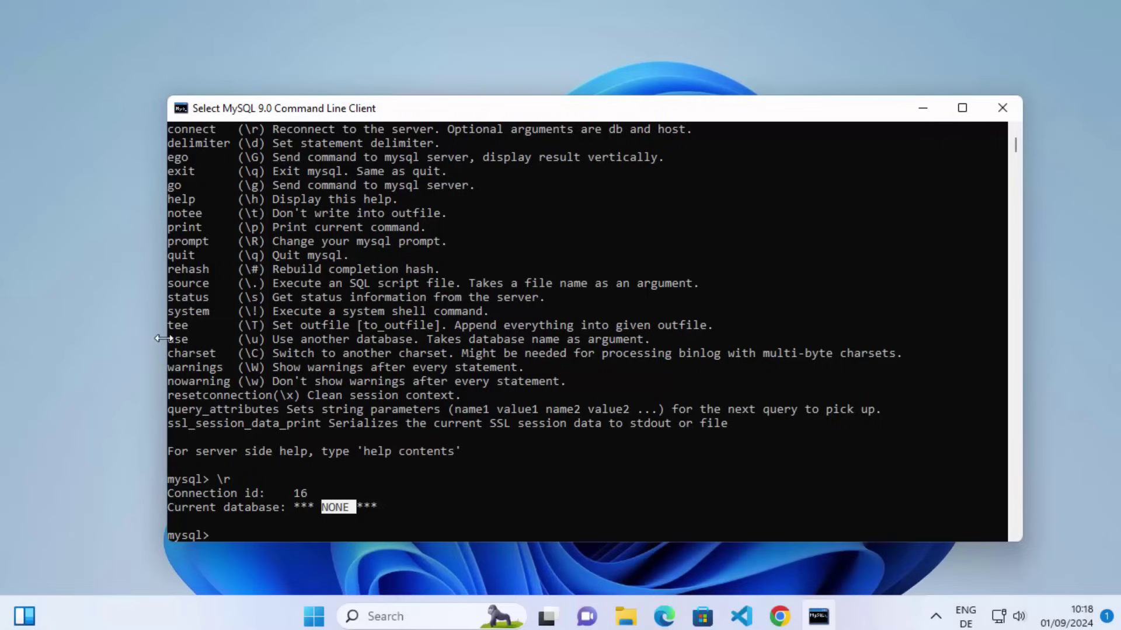
{"action": "left_click_drag", "start_coordinate": [176, 341], "coordinate": [222, 344]}
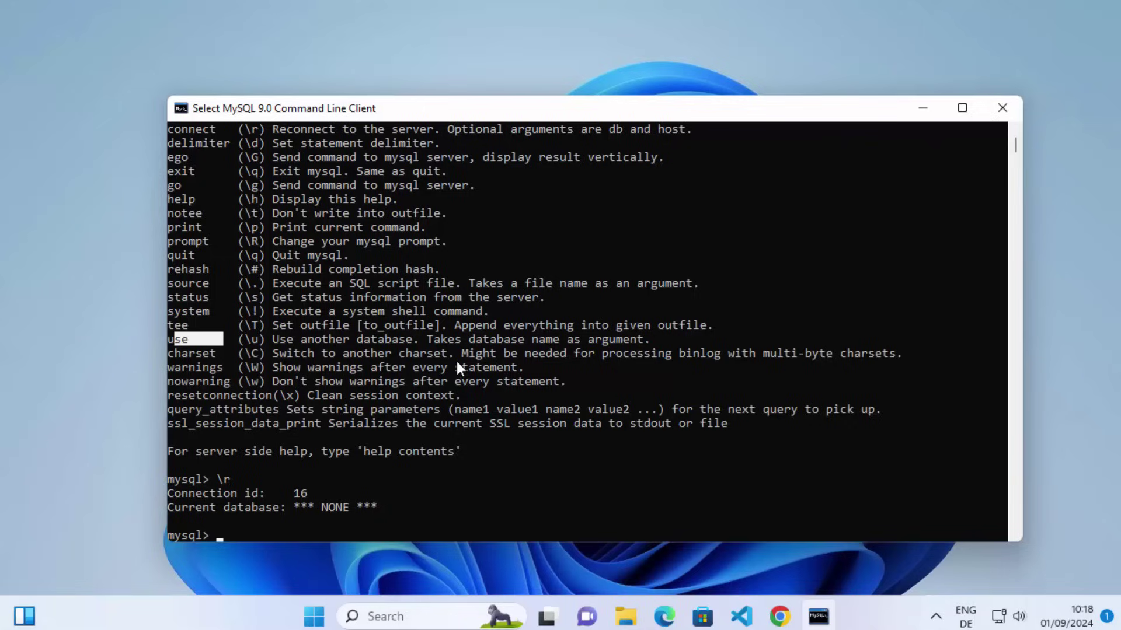
{"action": "left_click", "coordinate": [428, 529]}
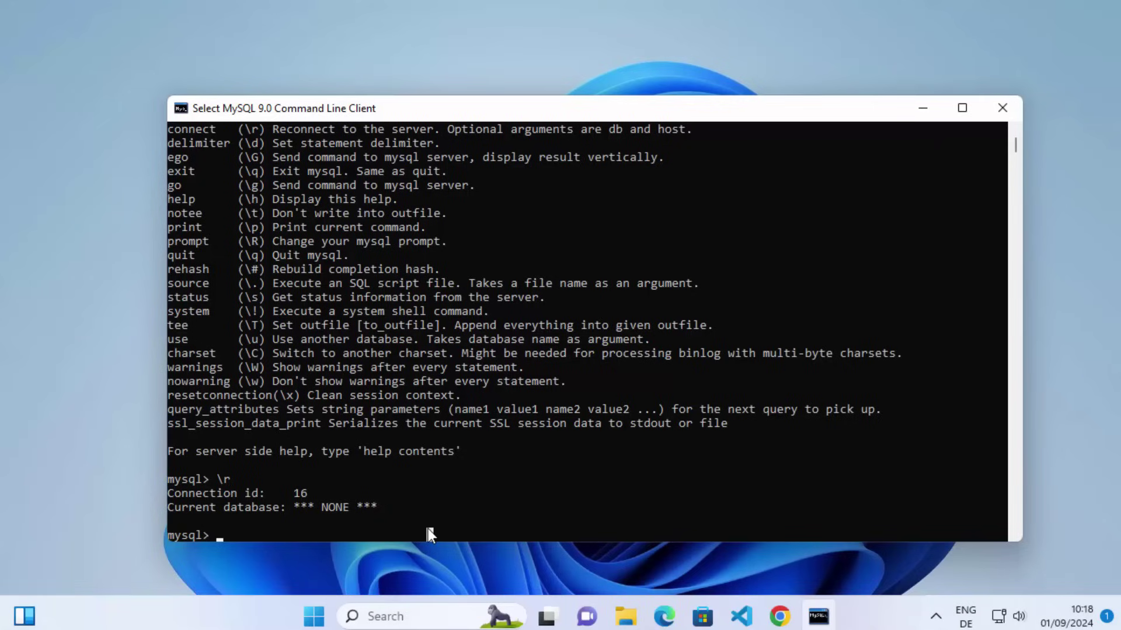
Try switching to mydb with \u mydb, which fails as an unknown database.
{"action": "type", "text": "\\u"}
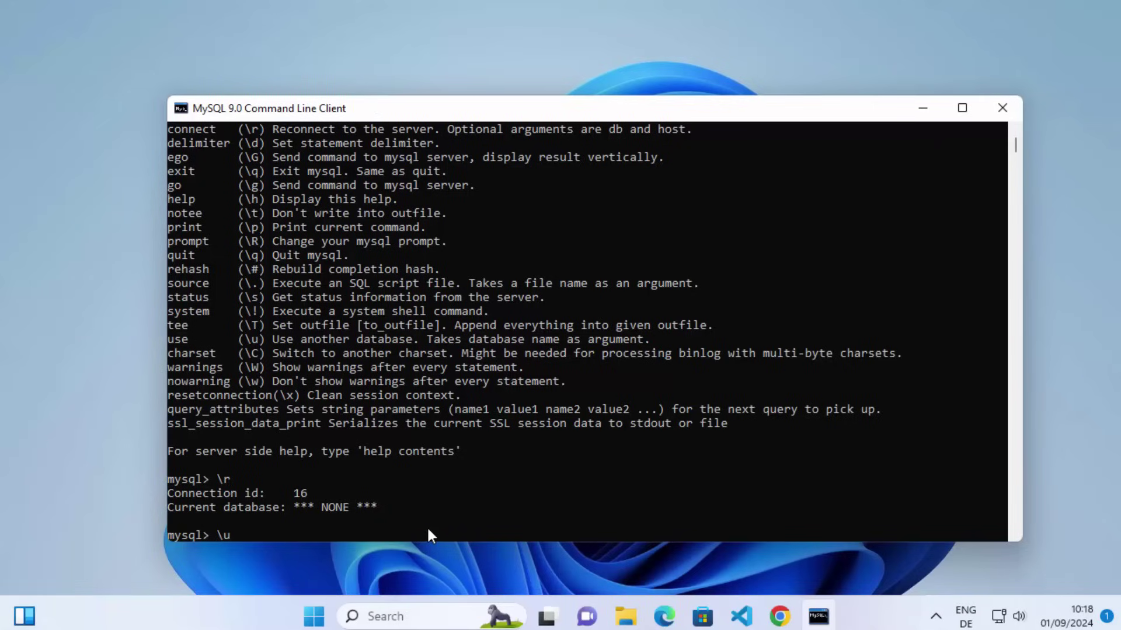
{"action": "type", "text": " mydb"}
{"action": "key", "text": "Return"}
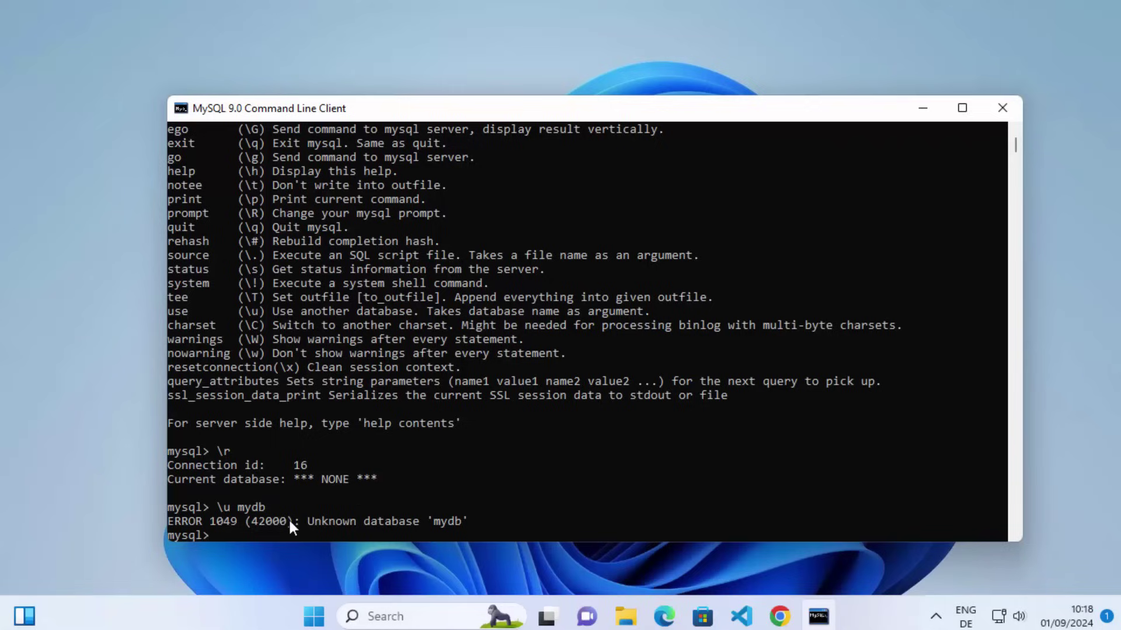
{"action": "double_click", "coordinate": [446, 521]}
{"action": "left_click", "coordinate": [722, 478]}
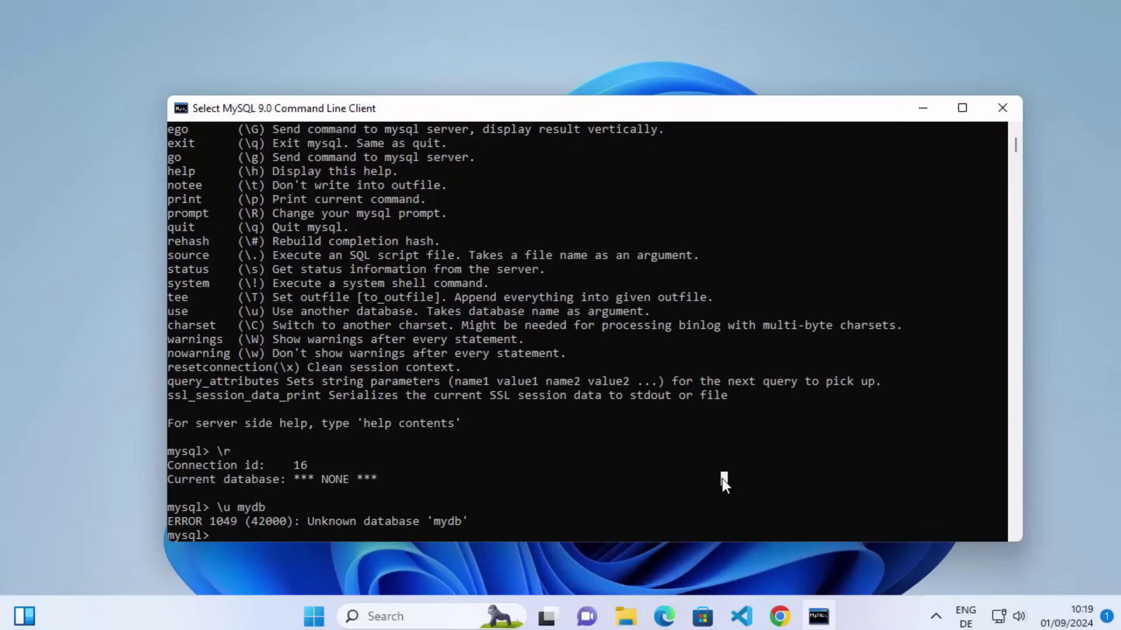
Create the database with 'create database mydb;' and begin entering 'use mydb'.
{"action": "type", "text": "creat"}
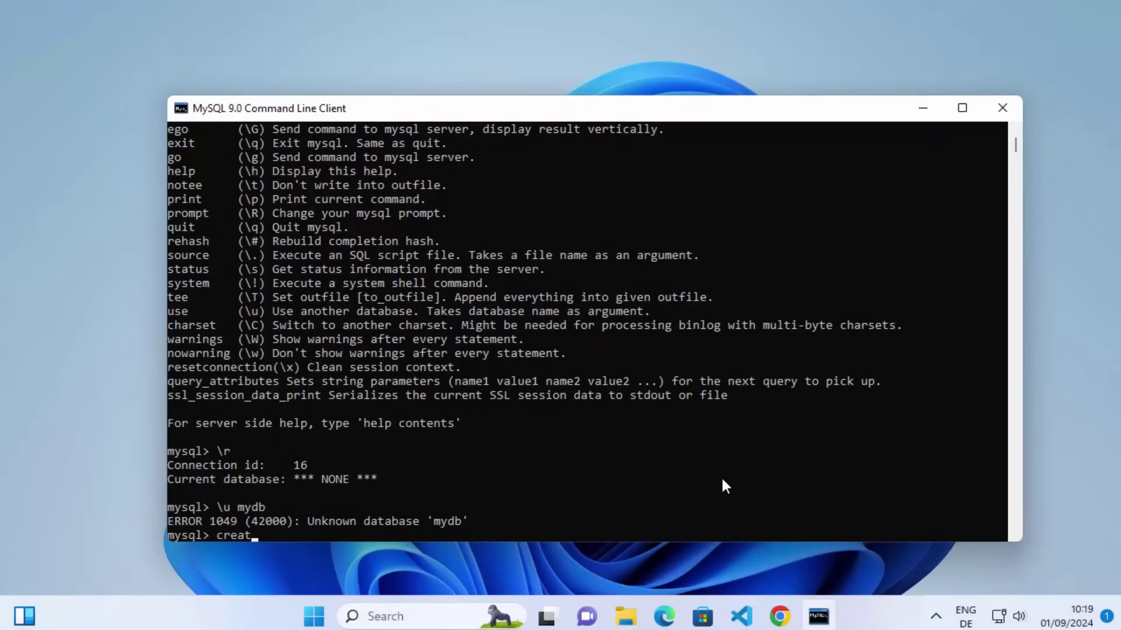
{"action": "type", "text": "e database mydb"}
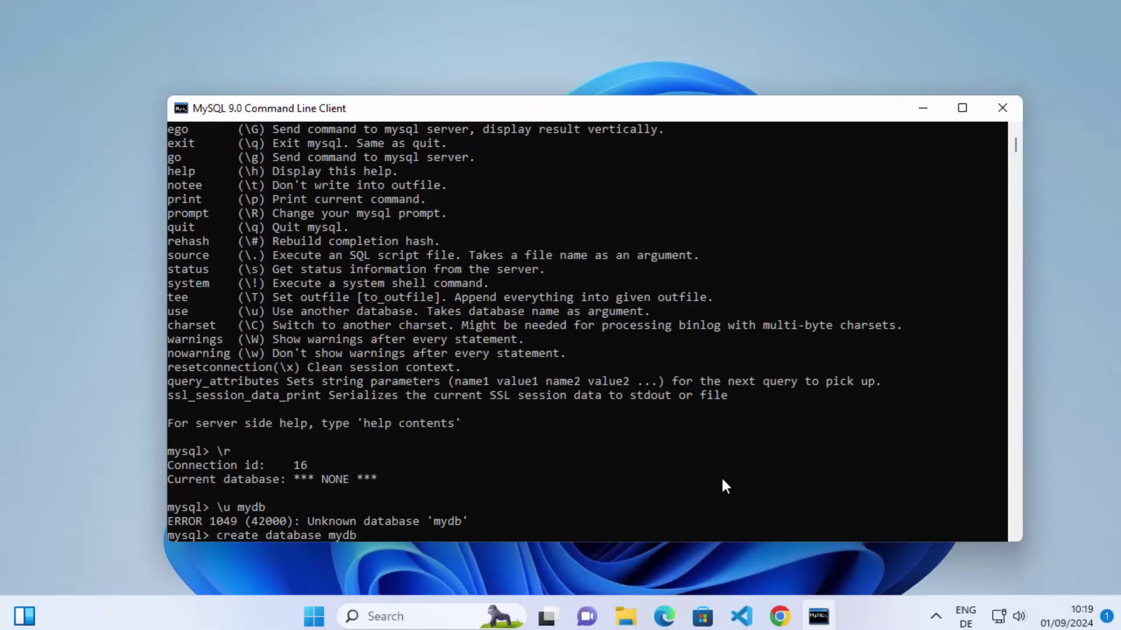
{"action": "type", "text": ";"}
{"action": "key", "text": "Return"}
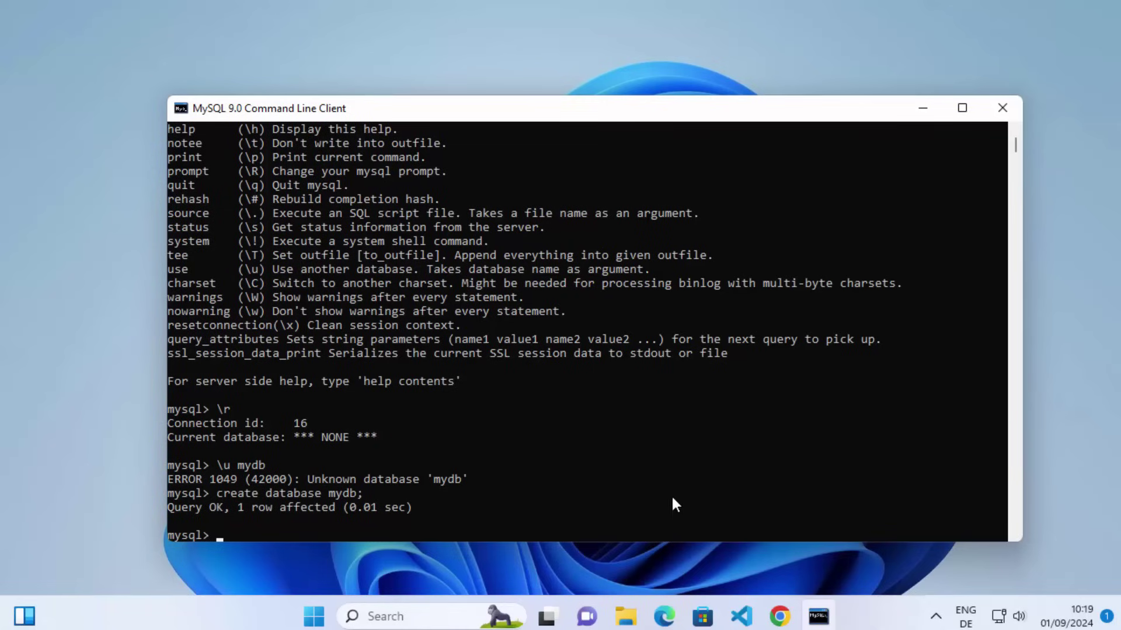
{"action": "left_click", "coordinate": [310, 523]}
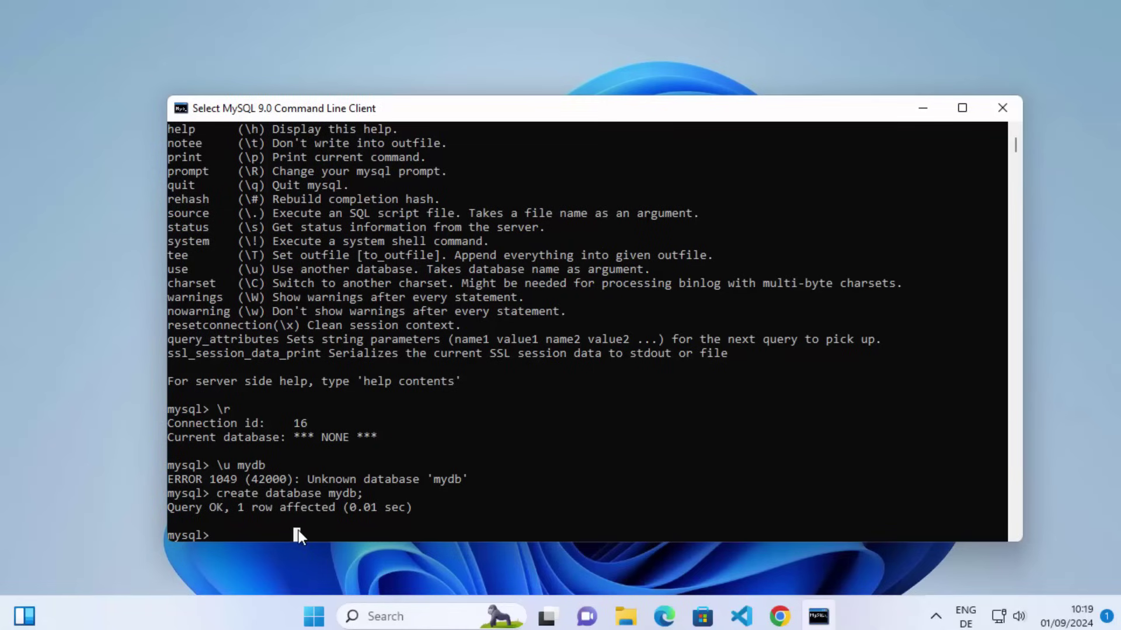
{"action": "type", "text": "us"}
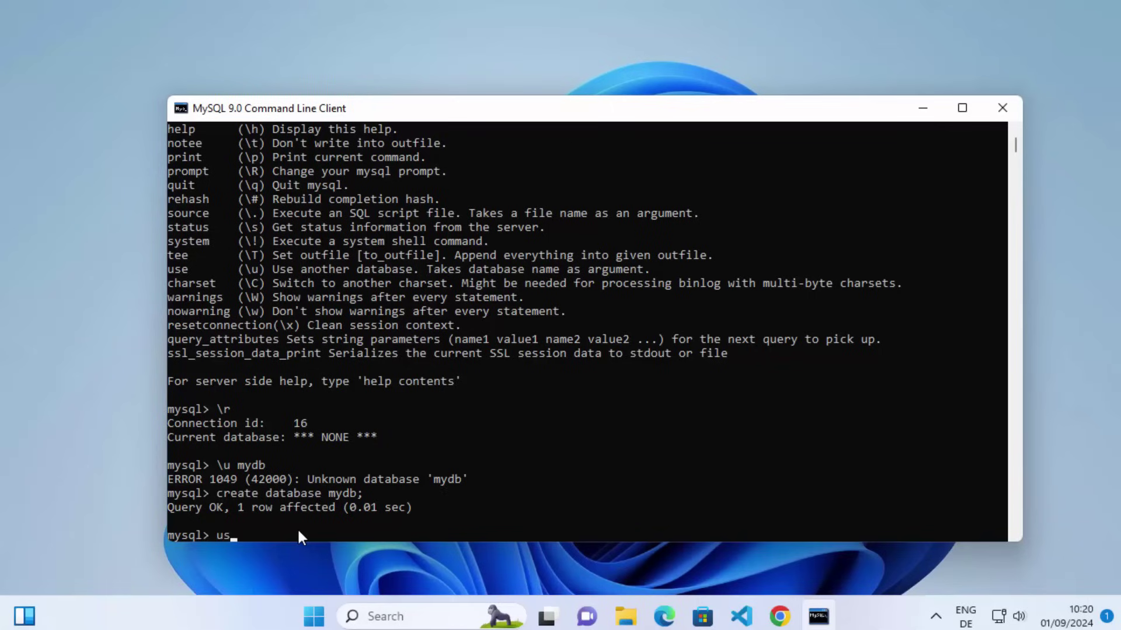
{"action": "type", "text": "e mydb"}
Switch to mydb and highlight the show databases command in the console.
{"action": "key", "text": "Return"}
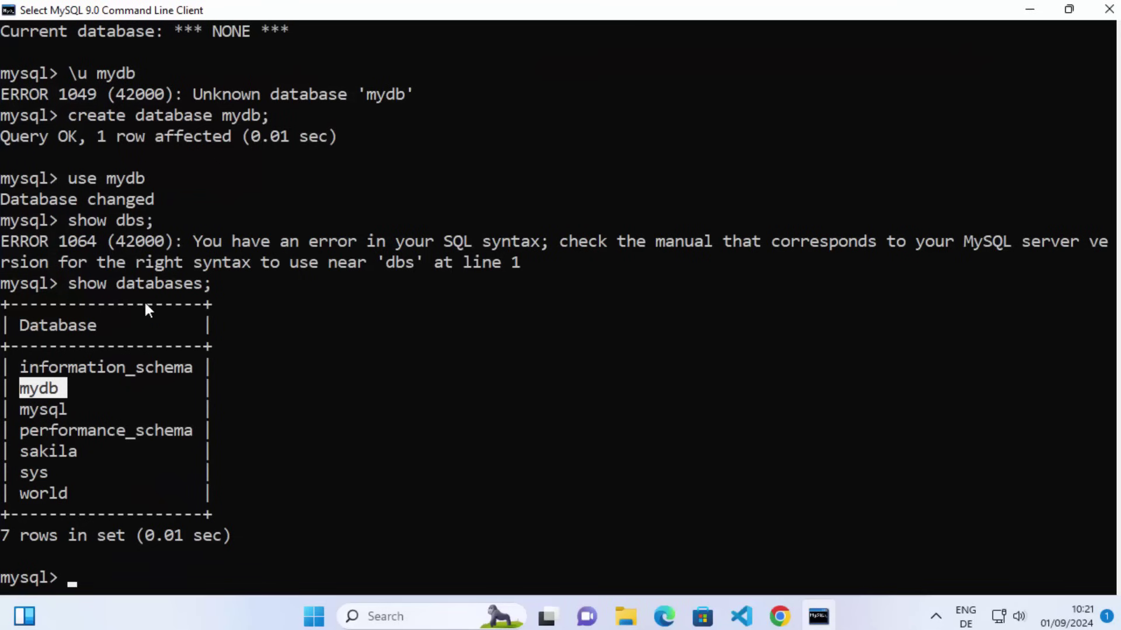
{"action": "left_click", "coordinate": [140, 302]}
{"action": "left_click_drag", "start_coordinate": [83, 219], "coordinate": [139, 228]}
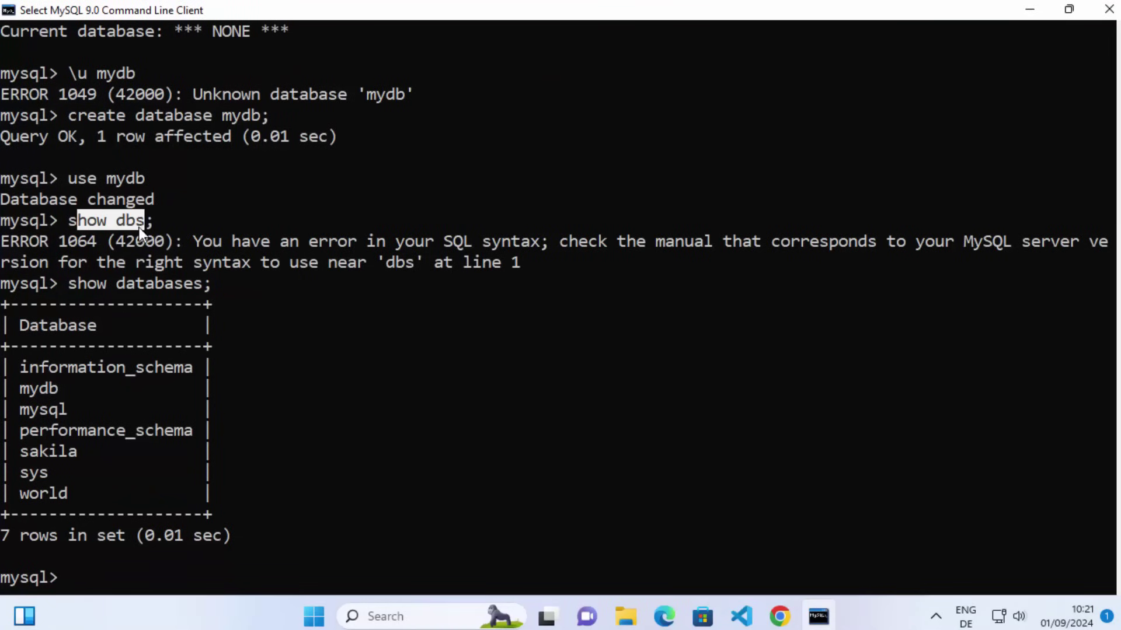
{"action": "left_click_drag", "start_coordinate": [67, 282], "coordinate": [198, 284]}
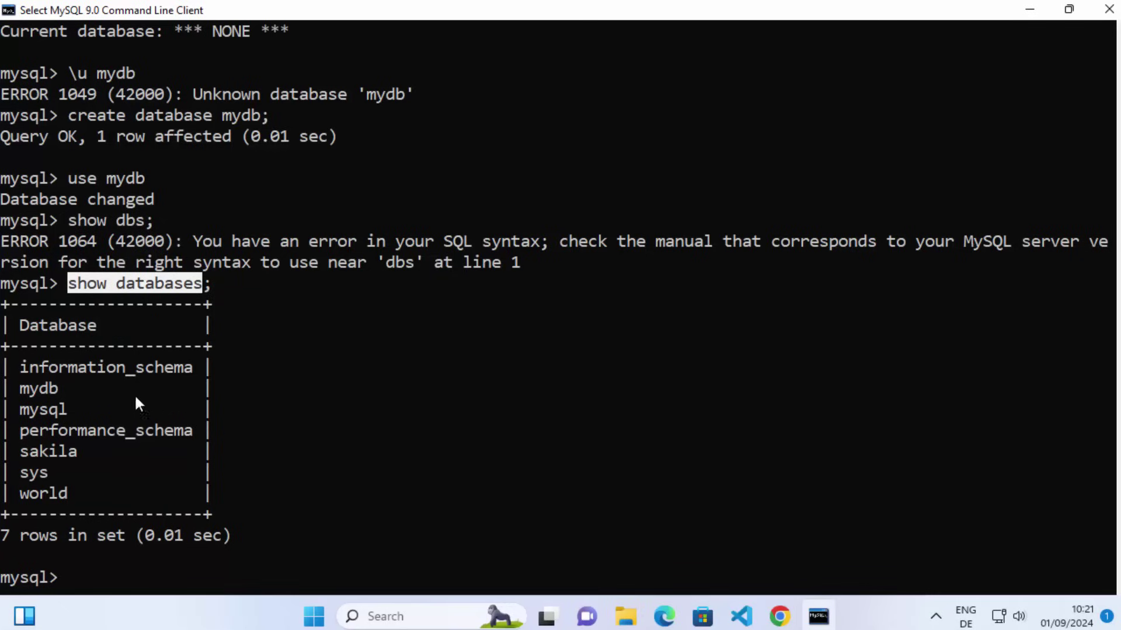
Highlight mydb among the seven databases in the show databases result.
{"action": "double_click", "coordinate": [39, 409]}
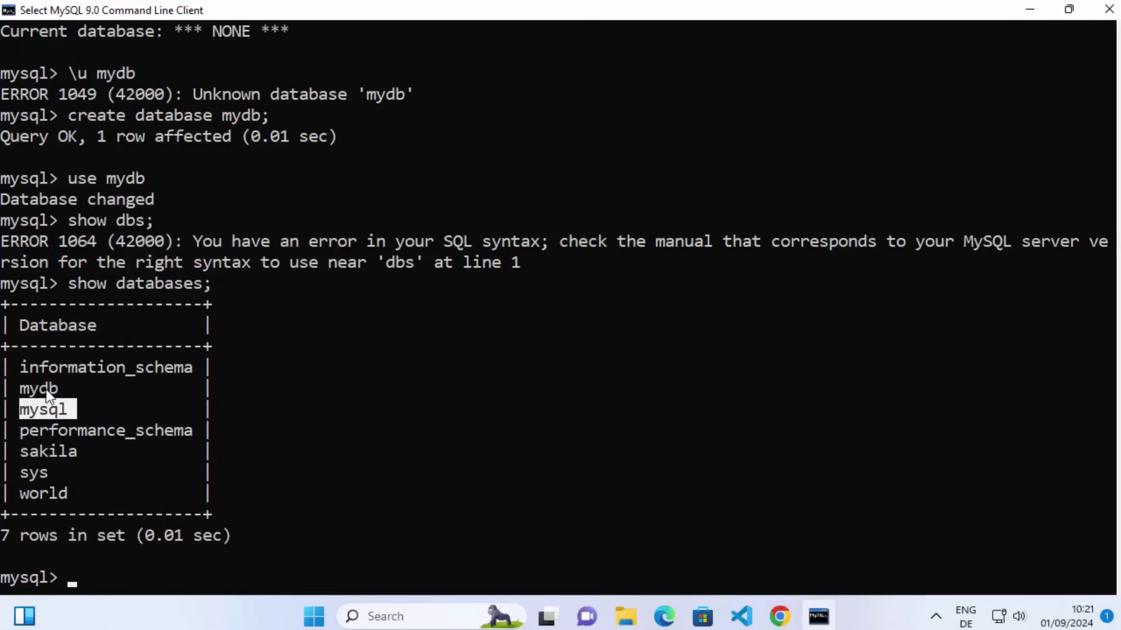
{"action": "double_click", "coordinate": [42, 388]}
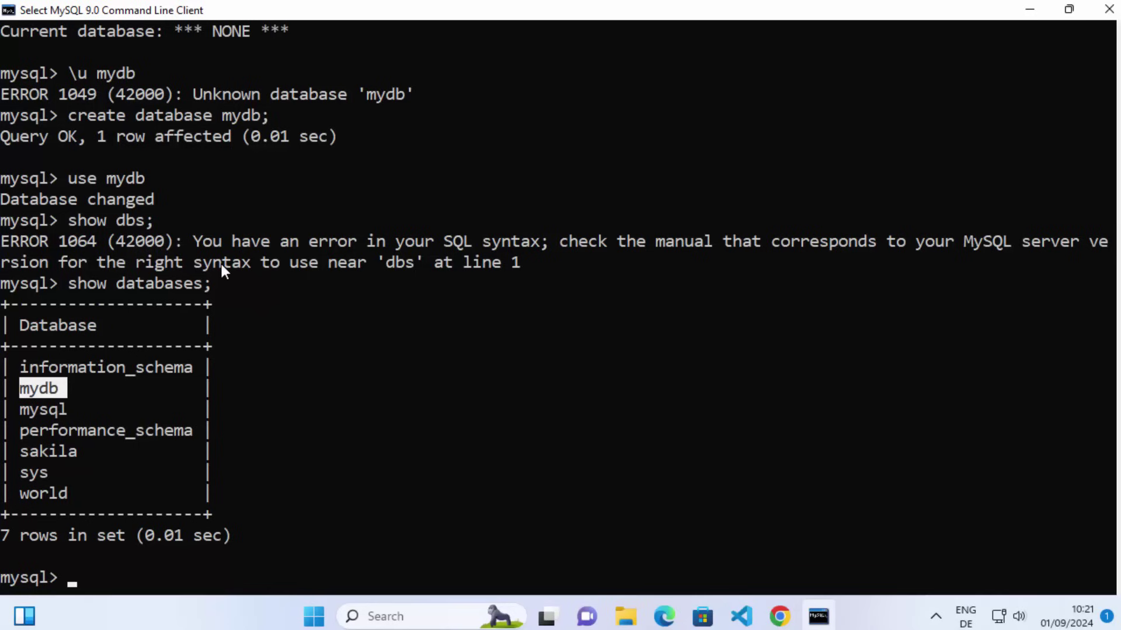
{"action": "scroll", "coordinate": [222, 264], "scroll_direction": "up", "scroll_amount": 2}
{"action": "scroll", "coordinate": [221, 264], "scroll_direction": "down", "scroll_amount": 2}
{"action": "left_click", "coordinate": [448, 493]}
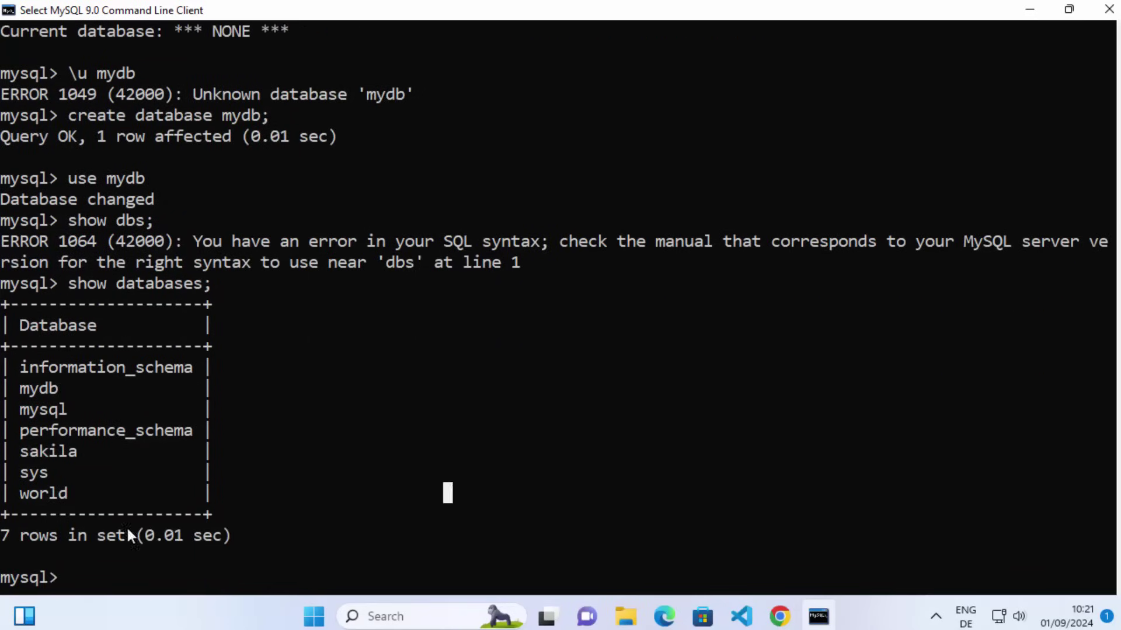
{"action": "double_click", "coordinate": [44, 388]}
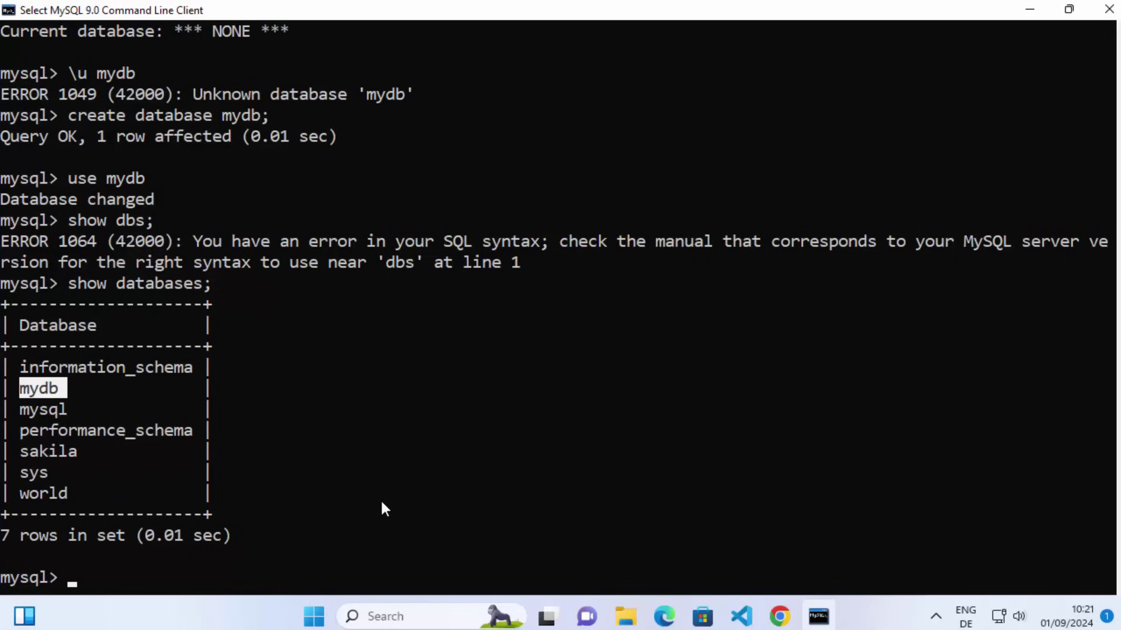
{"action": "left_click", "coordinate": [555, 411]}
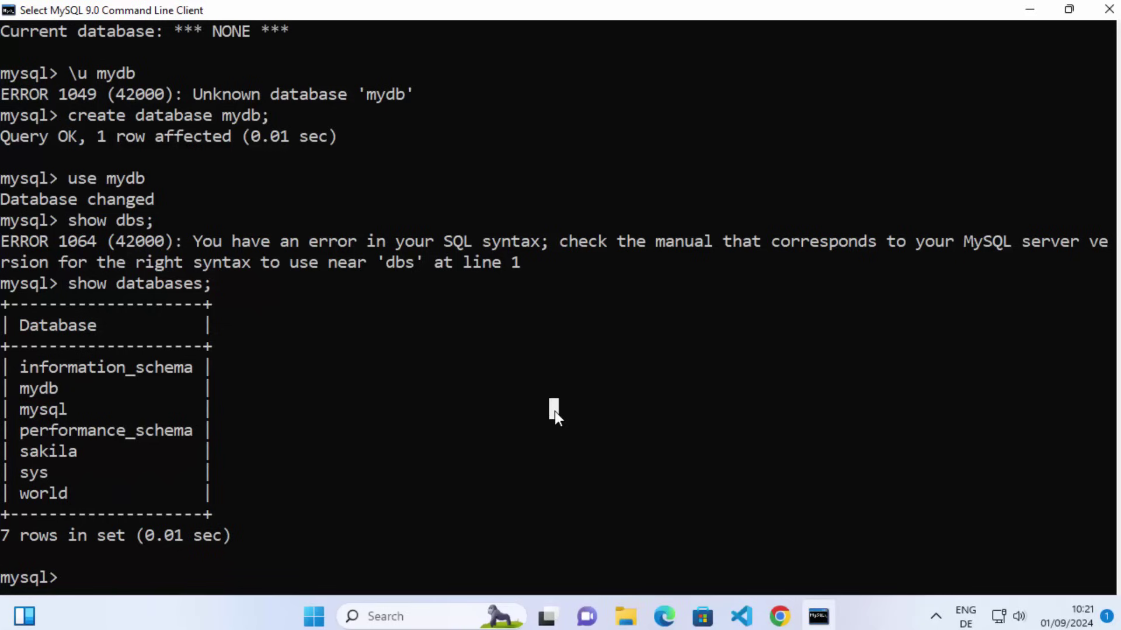
{"action": "left_click", "coordinate": [768, 300]}
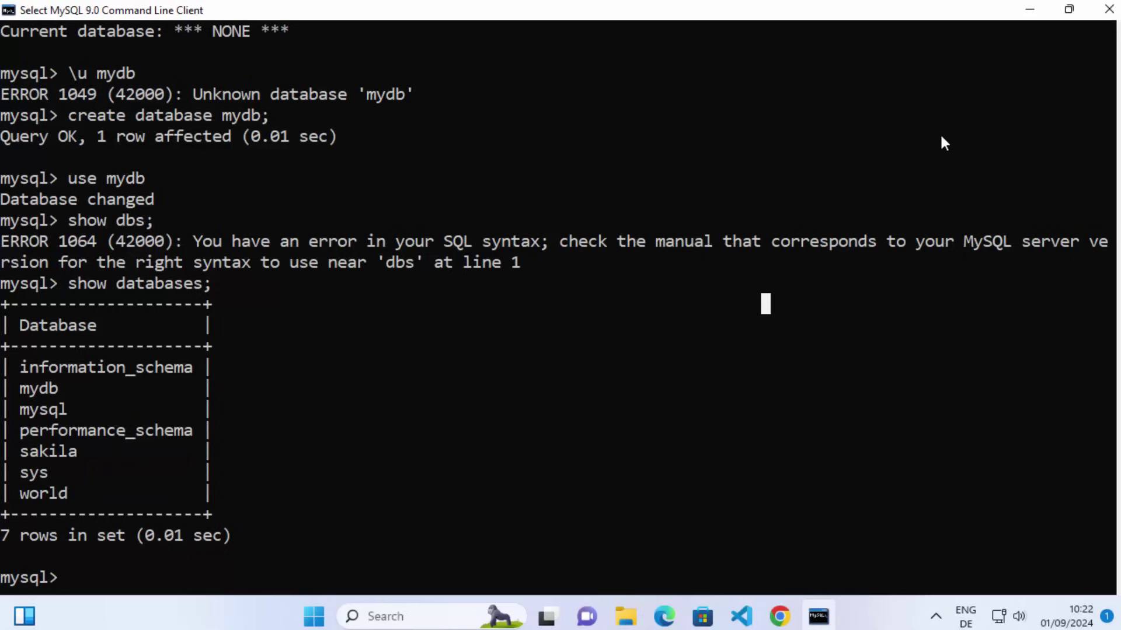
Go from mysql.com Downloads through MySQL Community (GPL) Downloads to the MySQL Workbench page.
{"action": "left_click", "coordinate": [1029, 9]}
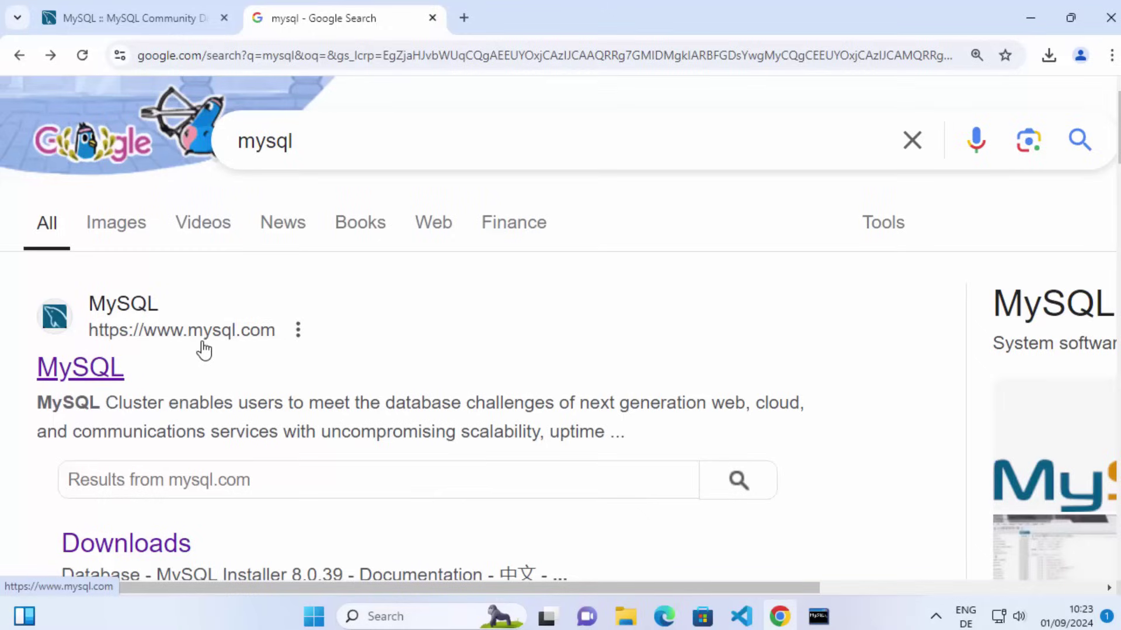
{"action": "left_click", "coordinate": [105, 369]}
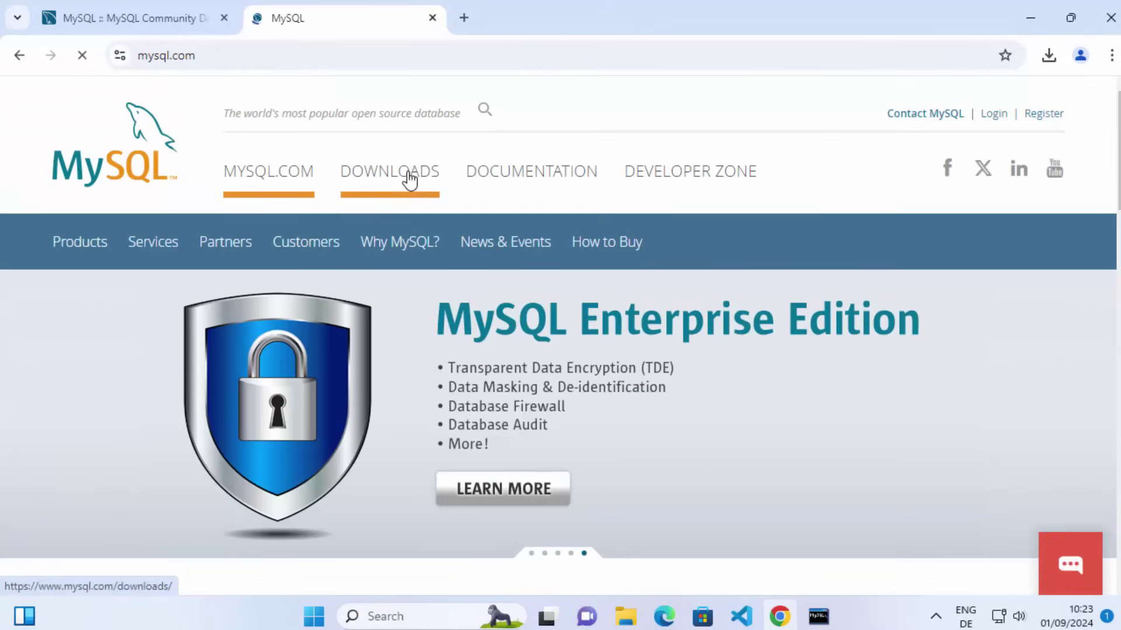
{"action": "left_click", "coordinate": [408, 175]}
{"action": "scroll", "coordinate": [330, 286], "scroll_direction": "down", "scroll_amount": 1}
{"action": "scroll", "coordinate": [330, 279], "scroll_direction": "down", "scroll_amount": 5}
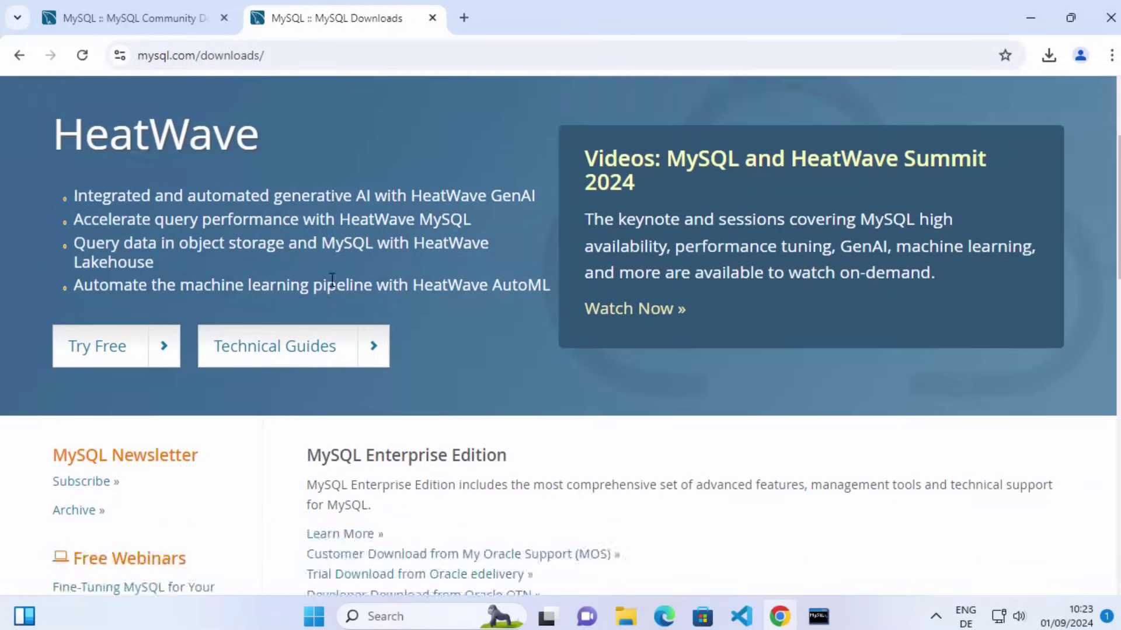
{"action": "scroll", "coordinate": [332, 284], "scroll_direction": "down", "scroll_amount": 4}
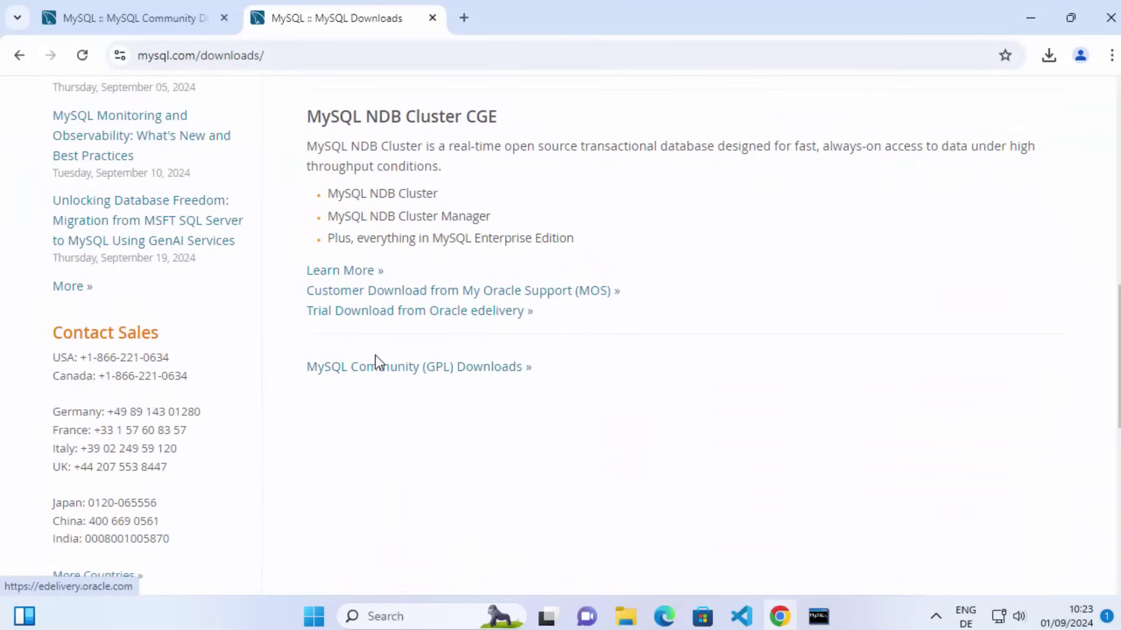
{"action": "left_click", "coordinate": [446, 379]}
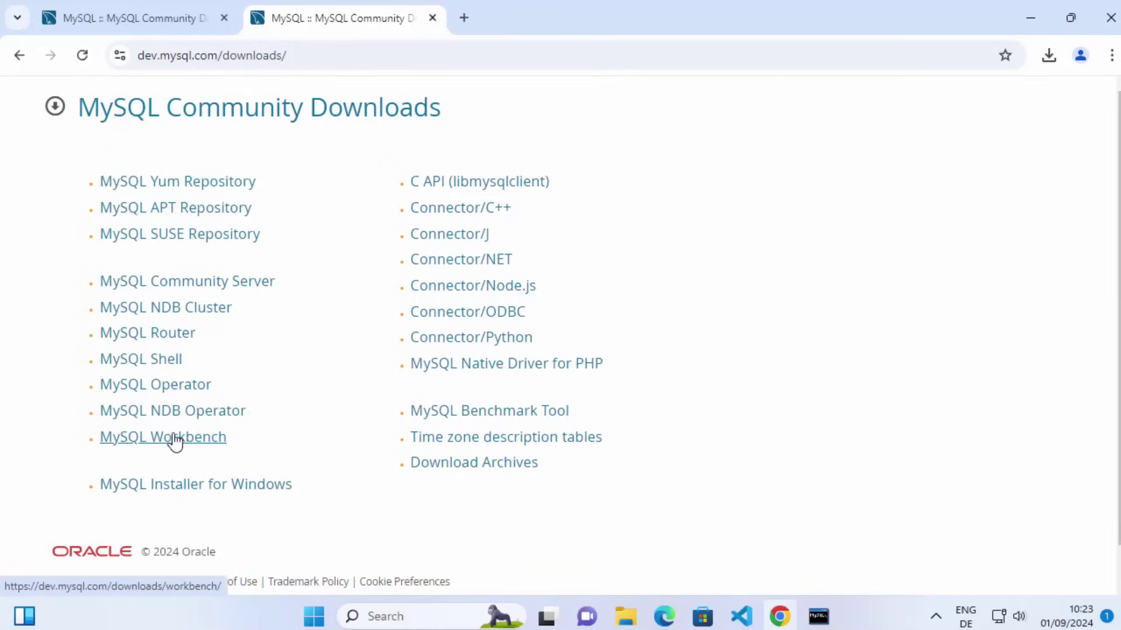
{"action": "left_click", "coordinate": [174, 444]}
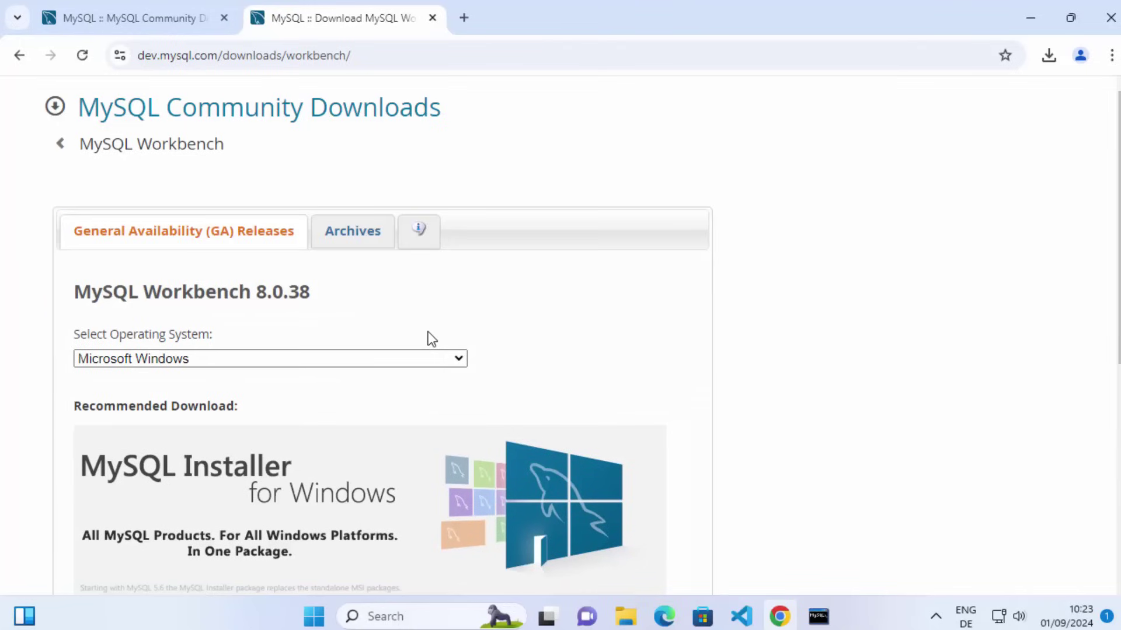
Download the Windows 64-bit Workbench MSI without signing in and run the installer.
{"action": "scroll", "coordinate": [428, 335], "scroll_direction": "down", "scroll_amount": 5}
{"action": "scroll", "coordinate": [429, 340], "scroll_direction": "down", "scroll_amount": 2}
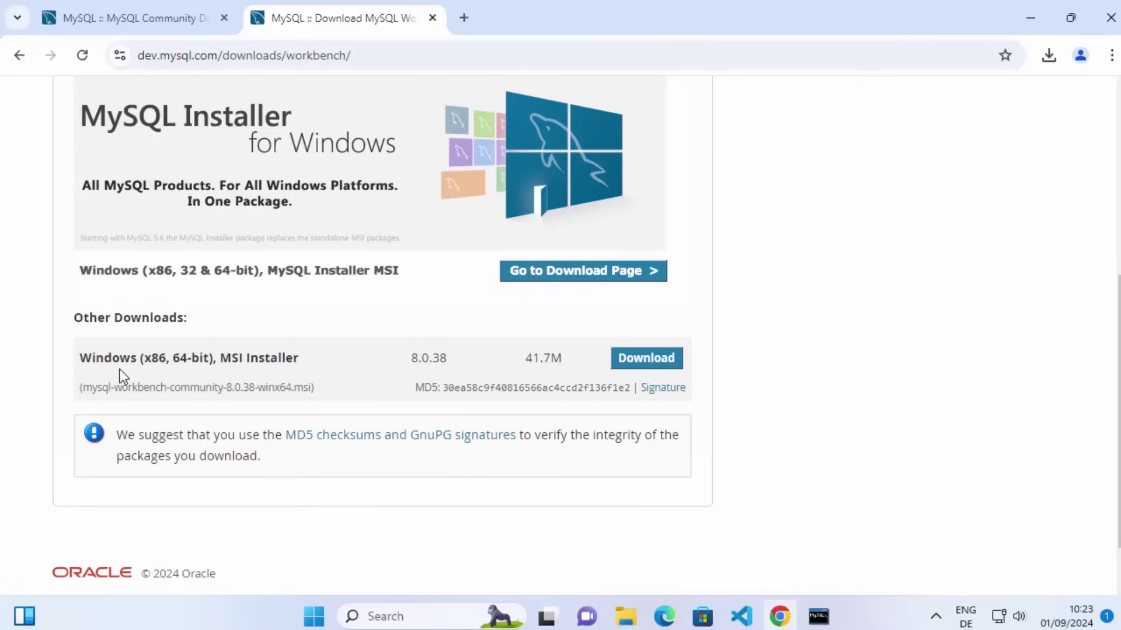
{"action": "left_click", "coordinate": [623, 369]}
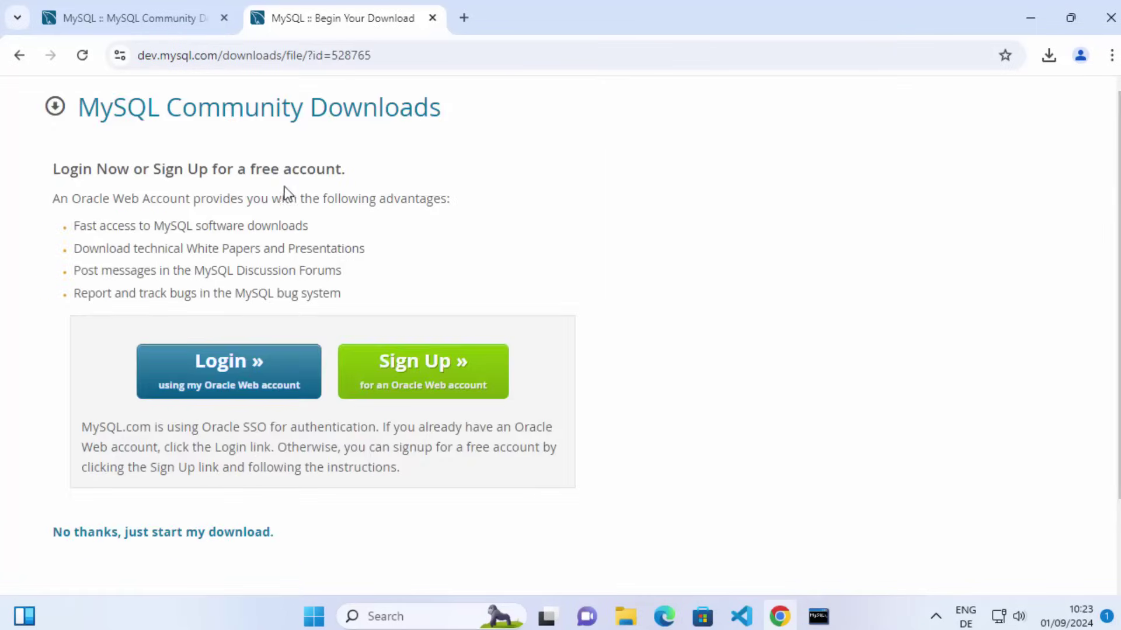
{"action": "scroll", "coordinate": [286, 192], "scroll_direction": "down", "scroll_amount": 2}
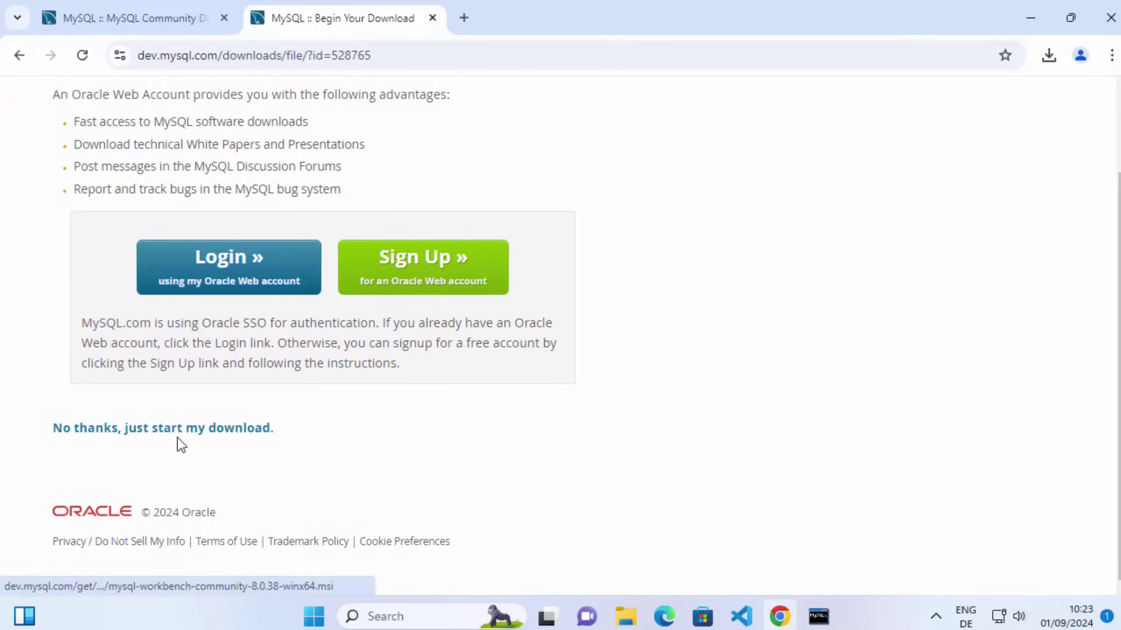
{"action": "left_click", "coordinate": [204, 435]}
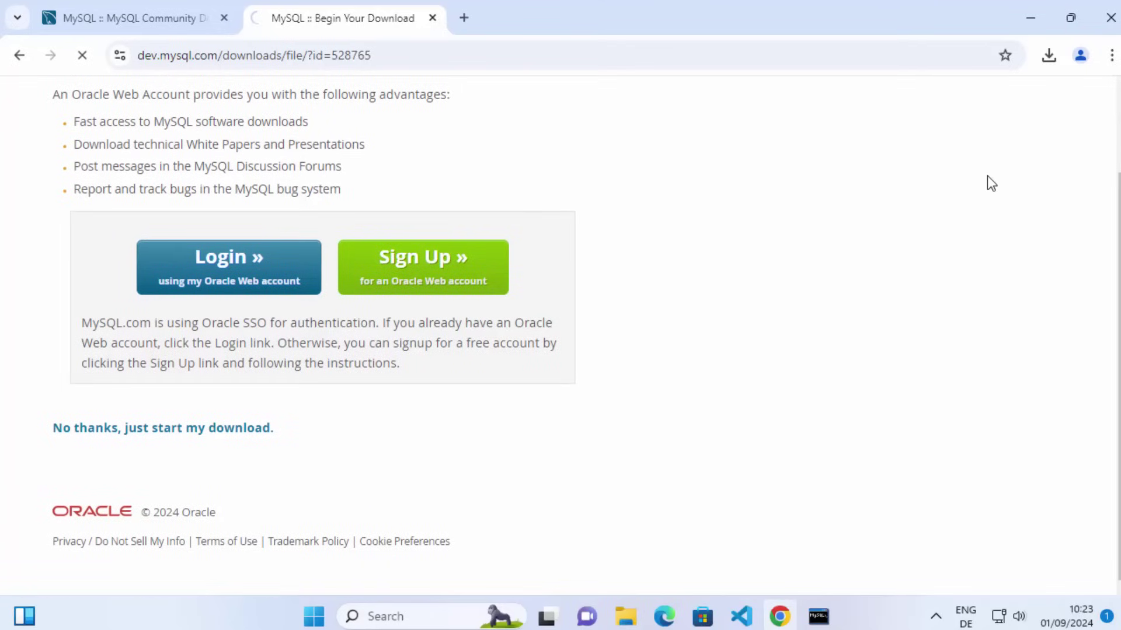
{"action": "left_click", "coordinate": [1049, 54]}
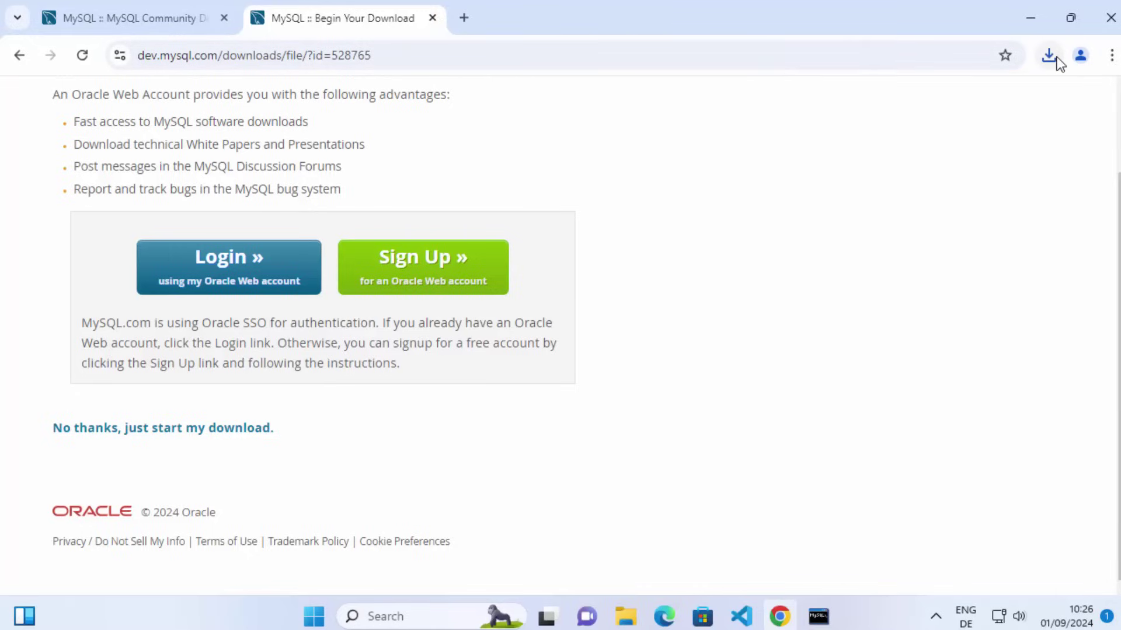
{"action": "left_click", "coordinate": [1051, 59]}
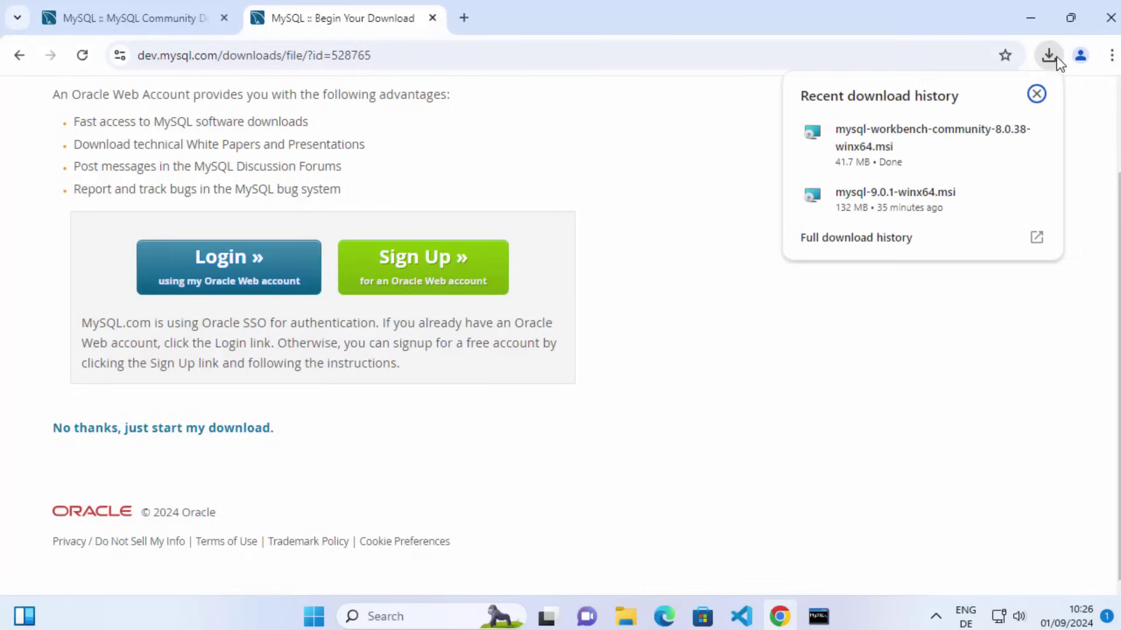
{"action": "left_click", "coordinate": [927, 141]}
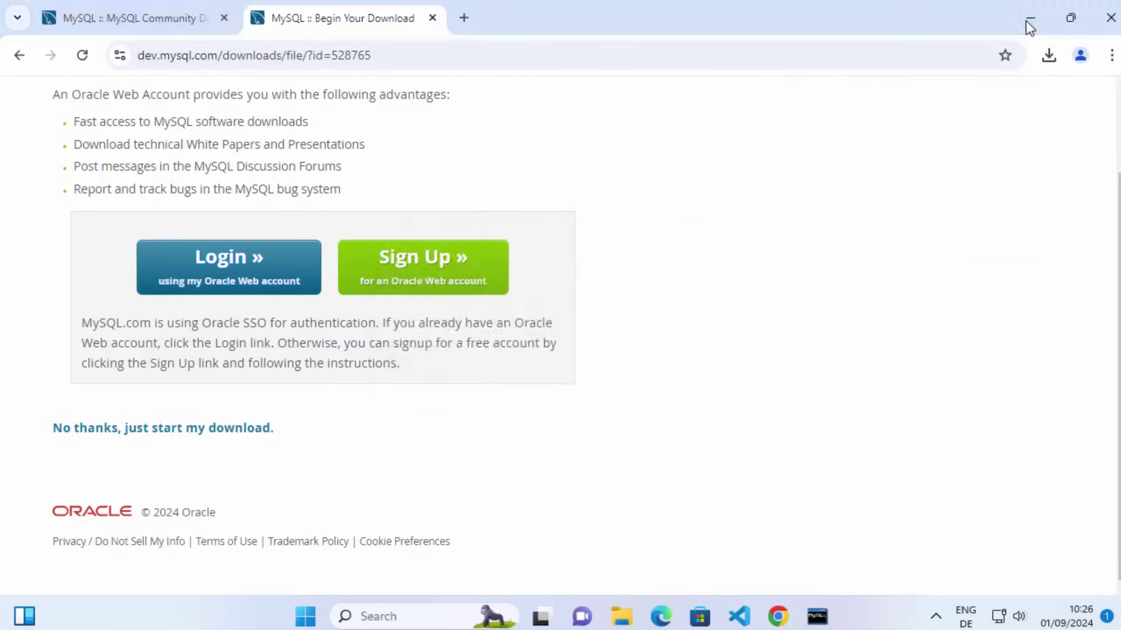
Install Workbench with the default destination folder and Complete setup type, approving UAC and launching it.
{"action": "left_click", "coordinate": [1027, 20]}
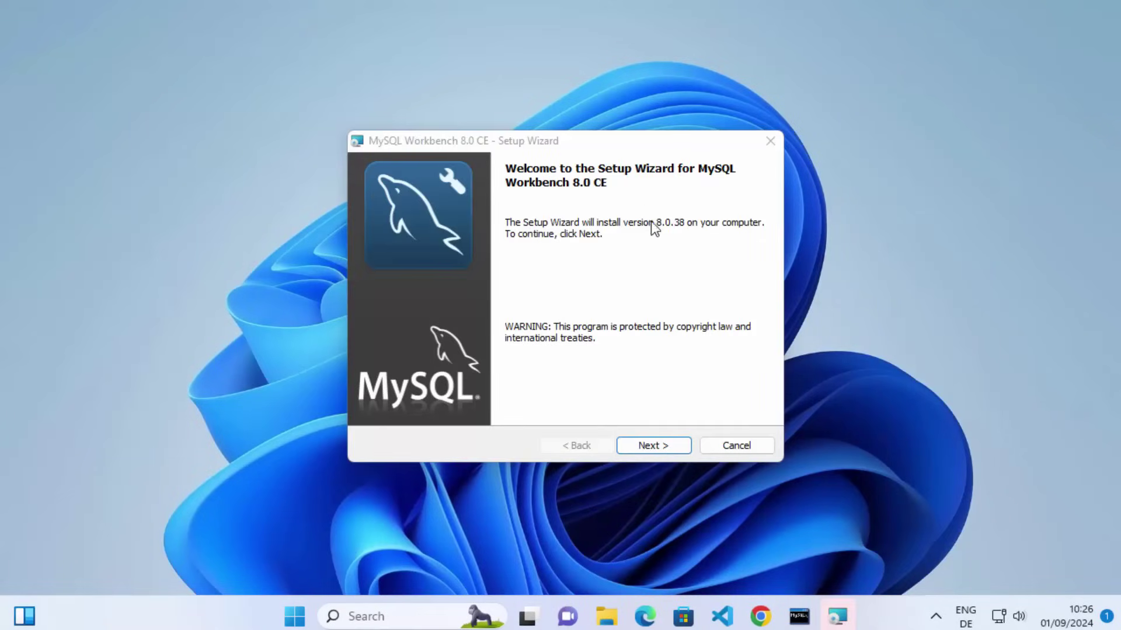
{"action": "left_click", "coordinate": [596, 221]}
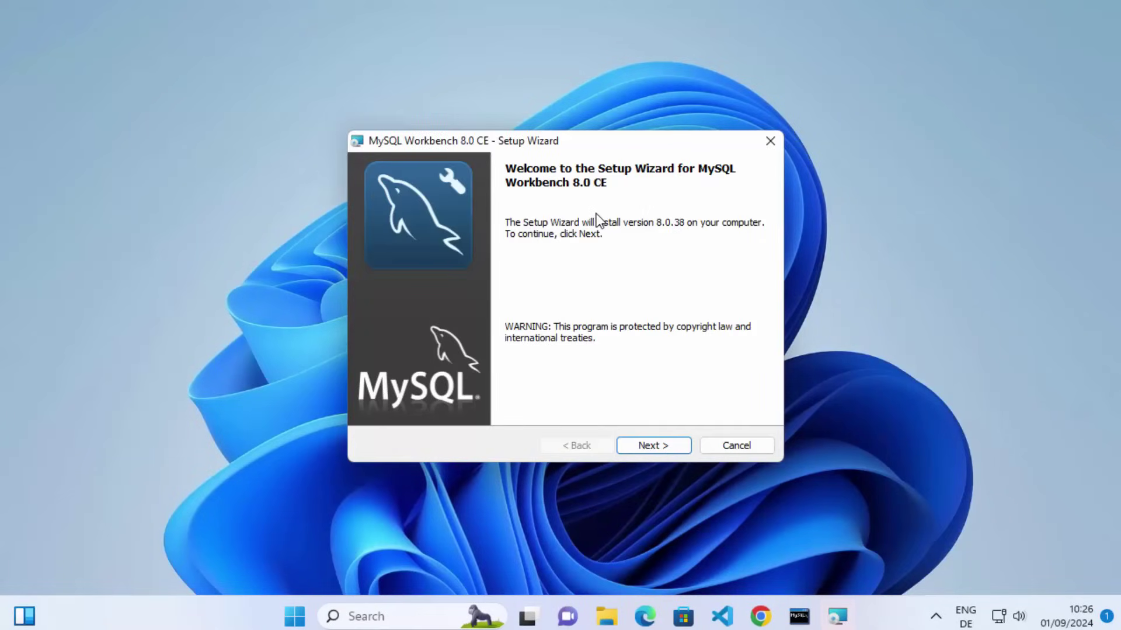
{"action": "left_click", "coordinate": [651, 449]}
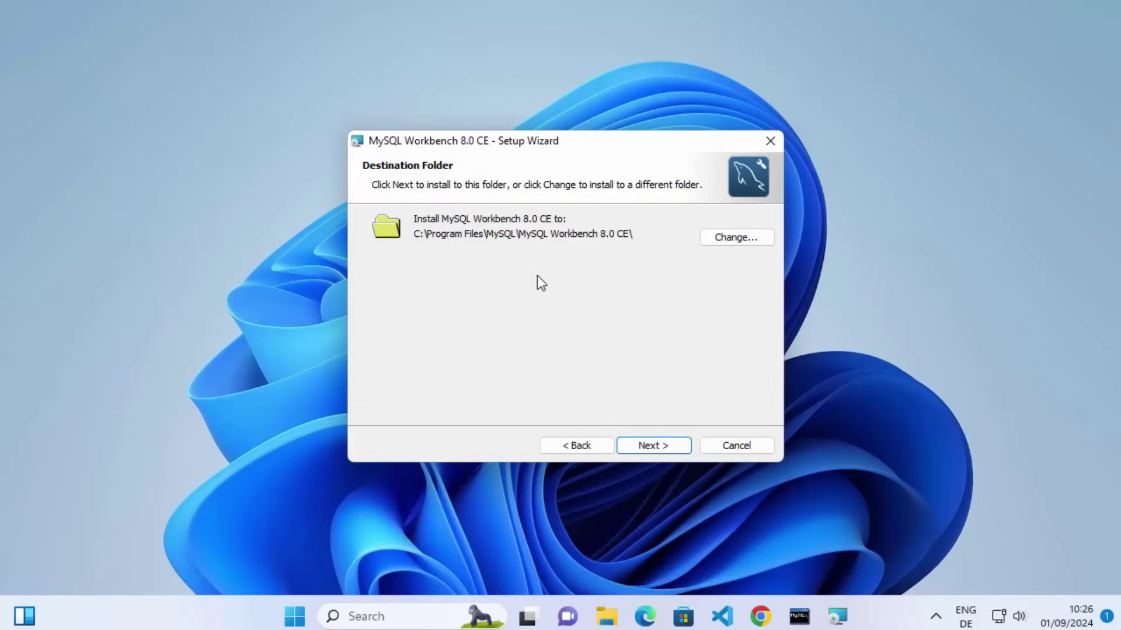
{"action": "left_click", "coordinate": [649, 449]}
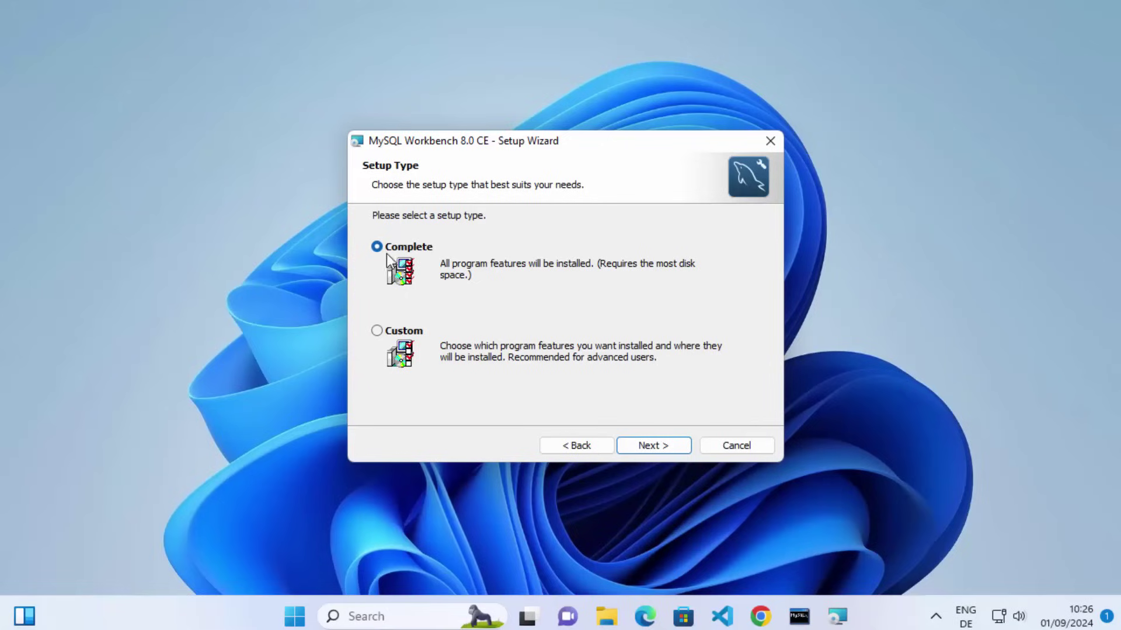
{"action": "left_click", "coordinate": [645, 447]}
{"action": "left_click", "coordinate": [646, 447]}
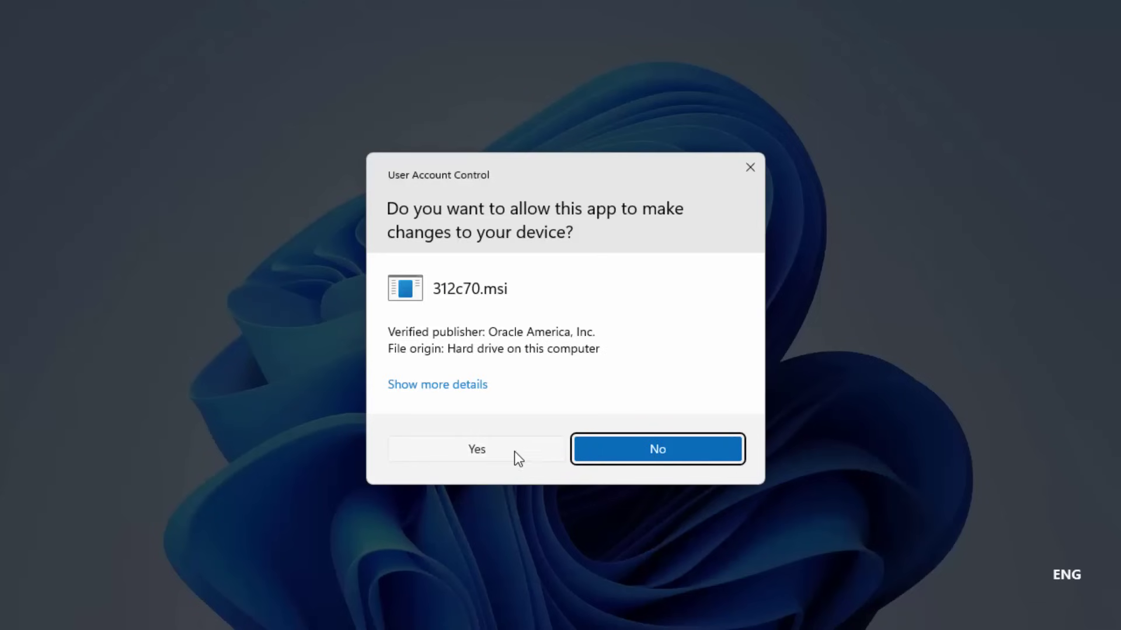
{"action": "left_click", "coordinate": [482, 453]}
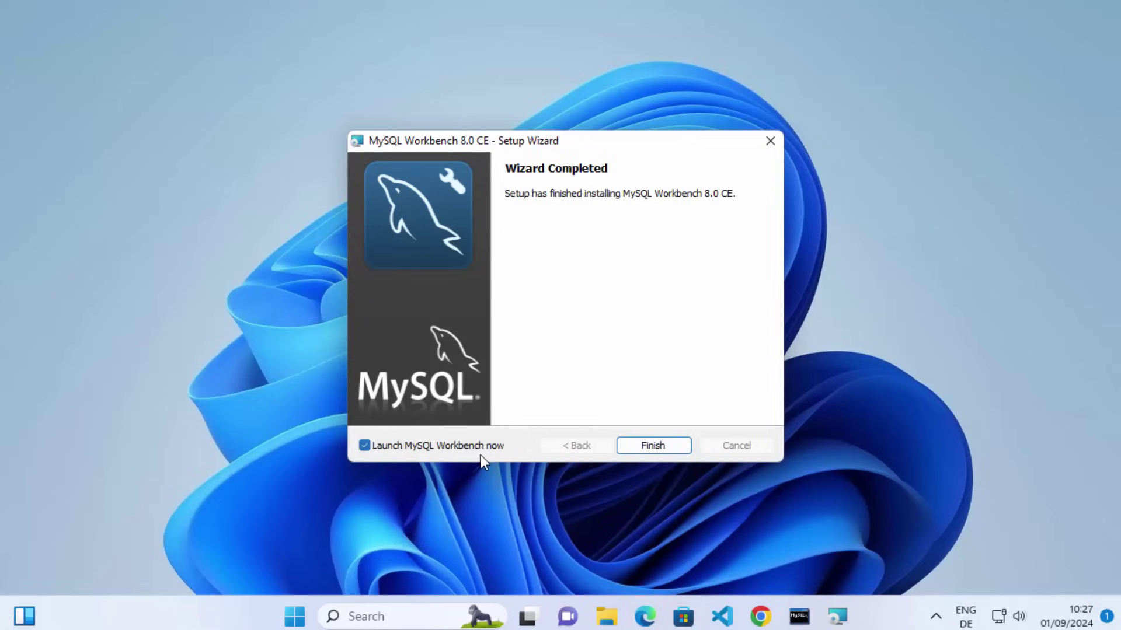
{"action": "left_click", "coordinate": [663, 444]}
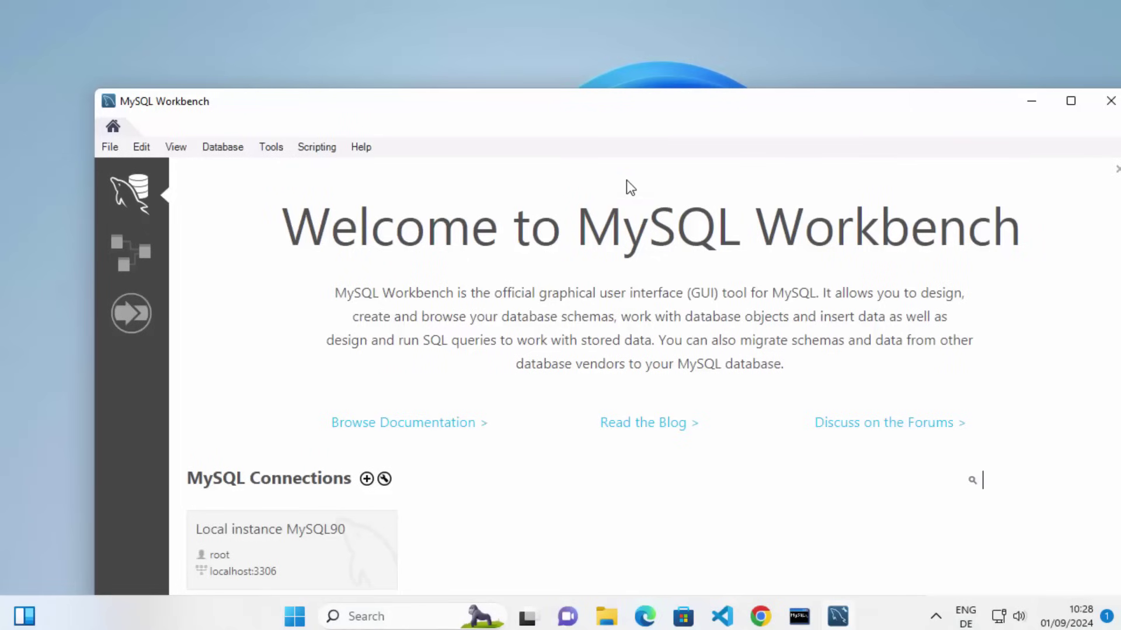
Maximize Workbench and connect to Local instance MySQL90 as root, saving the password in the vault.
{"action": "left_click_drag", "start_coordinate": [612, 111], "coordinate": [587, 29]}
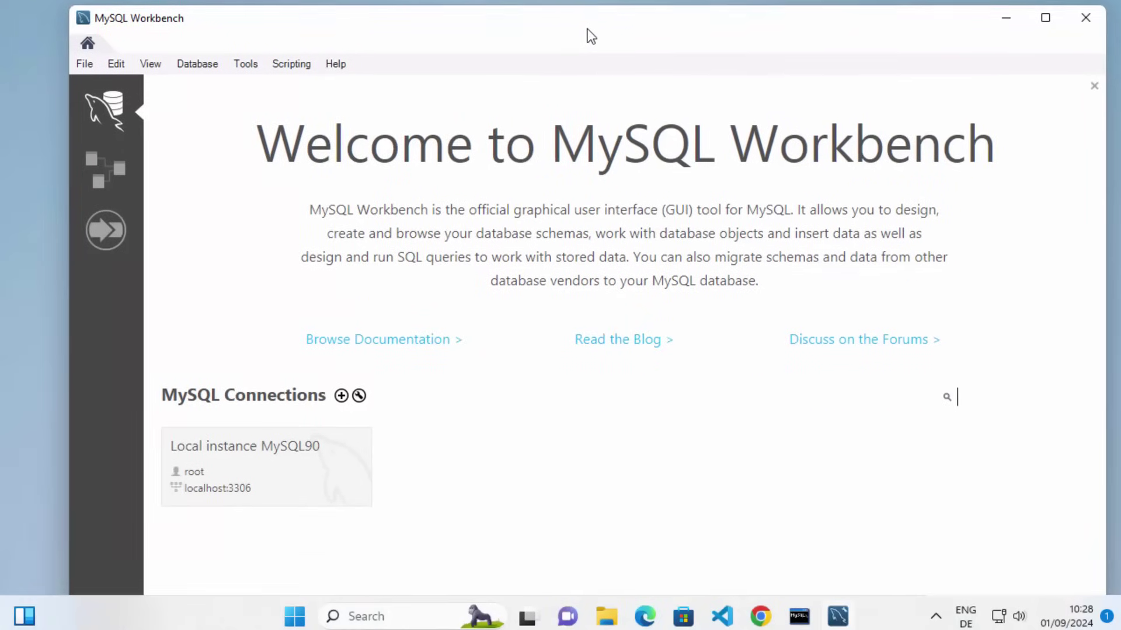
{"action": "double_click", "coordinate": [587, 29]}
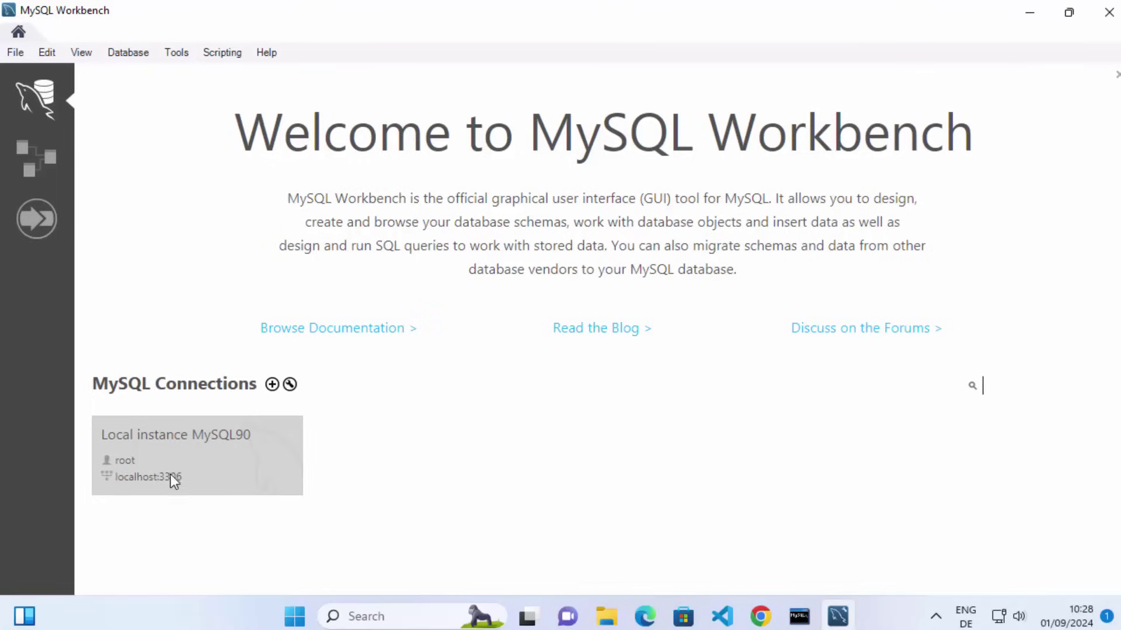
{"action": "left_click", "coordinate": [204, 451]}
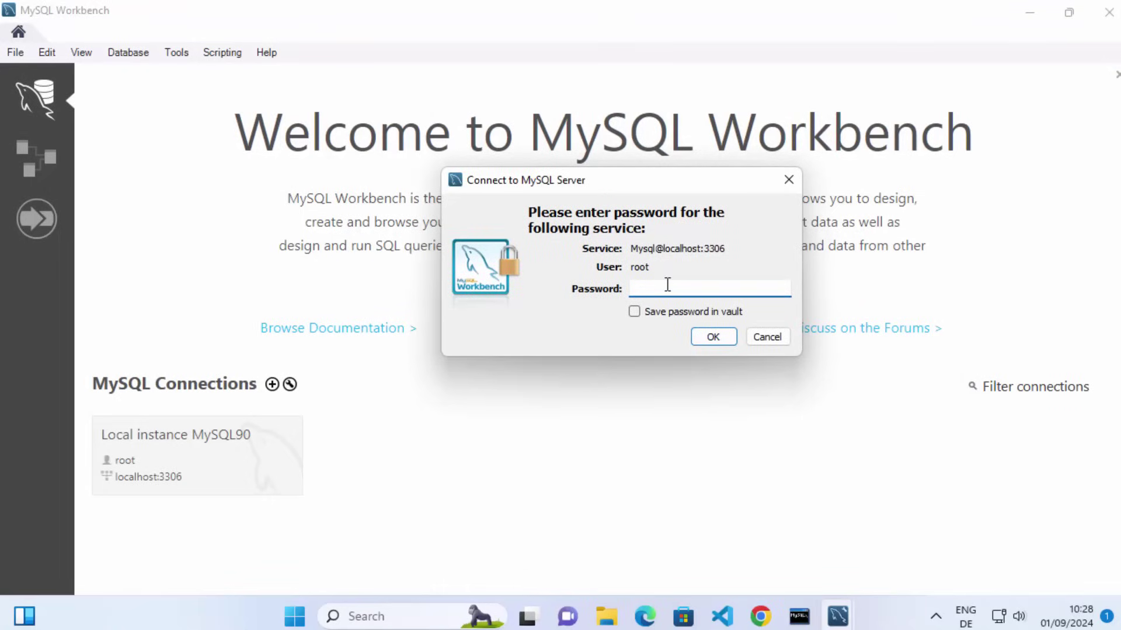
{"action": "type", "text": "****"}
{"action": "left_click", "coordinate": [635, 314]}
{"action": "left_click", "coordinate": [631, 315]}
{"action": "left_click", "coordinate": [714, 337]}
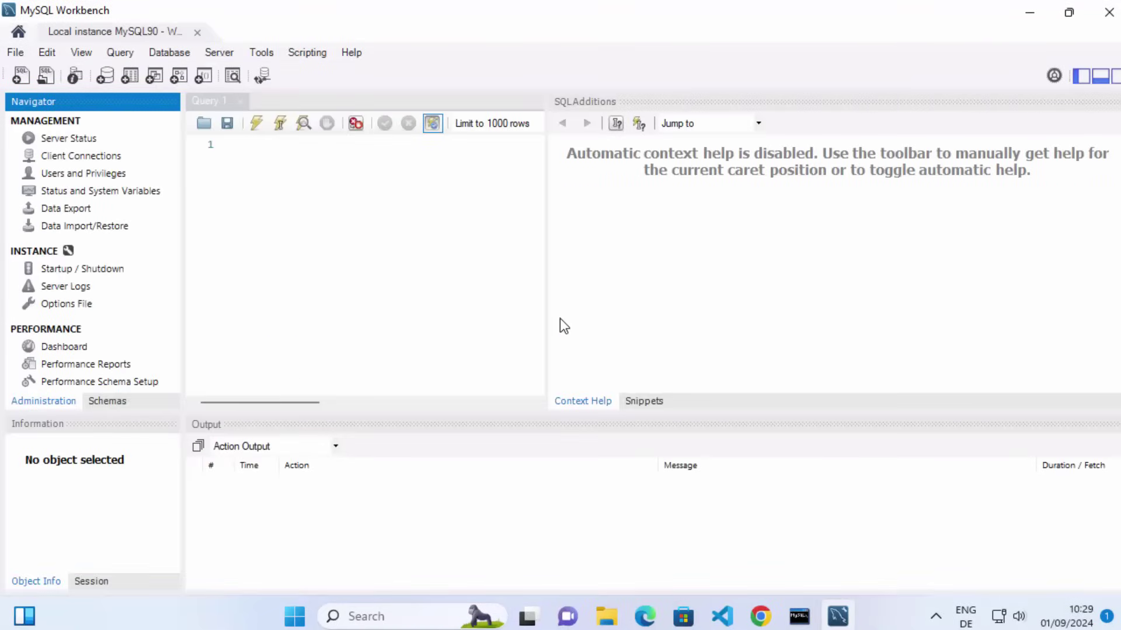
Widen the query editor, open Server Status showing 9.0.1 running, and list schemas in the Navigator.
{"action": "left_click_drag", "start_coordinate": [545, 303], "coordinate": [782, 307]}
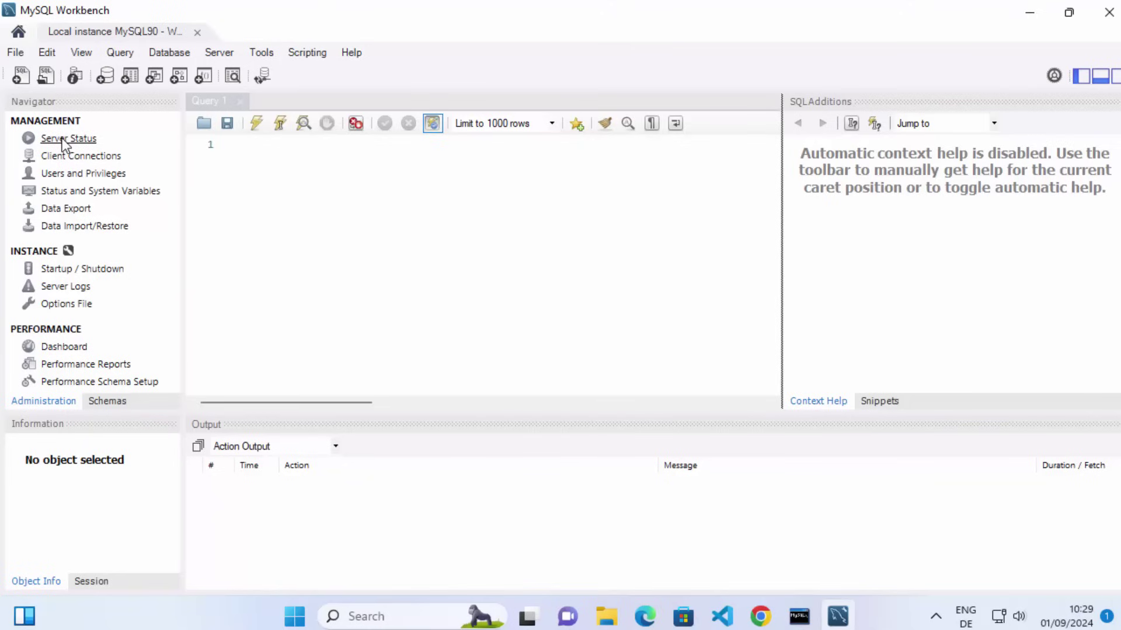
{"action": "left_click", "coordinate": [65, 140]}
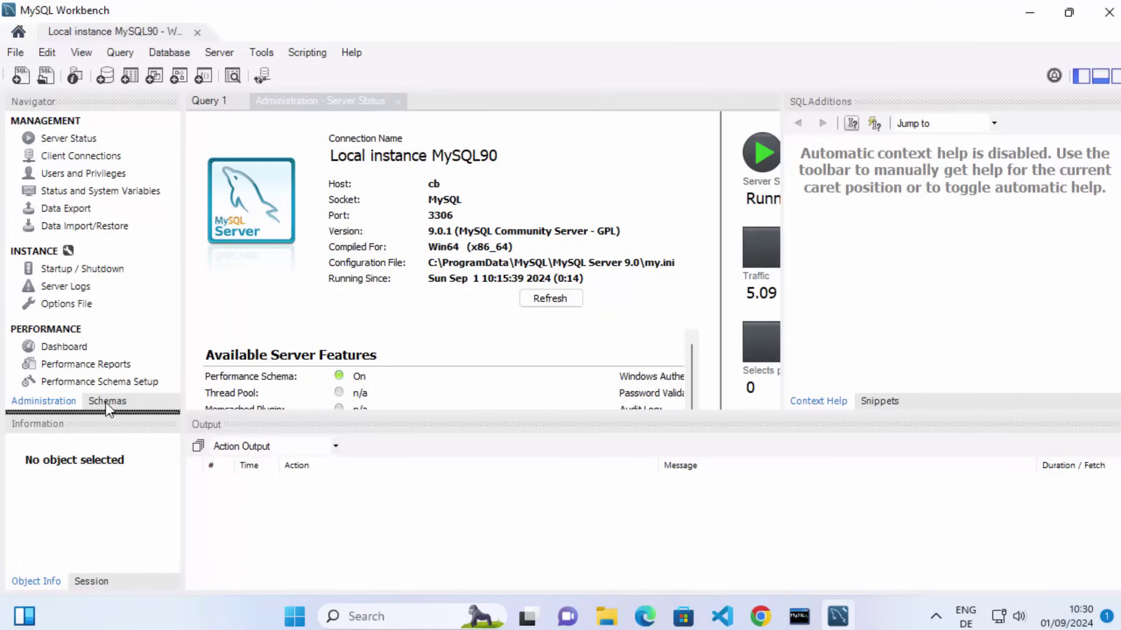
{"action": "left_click", "coordinate": [45, 407]}
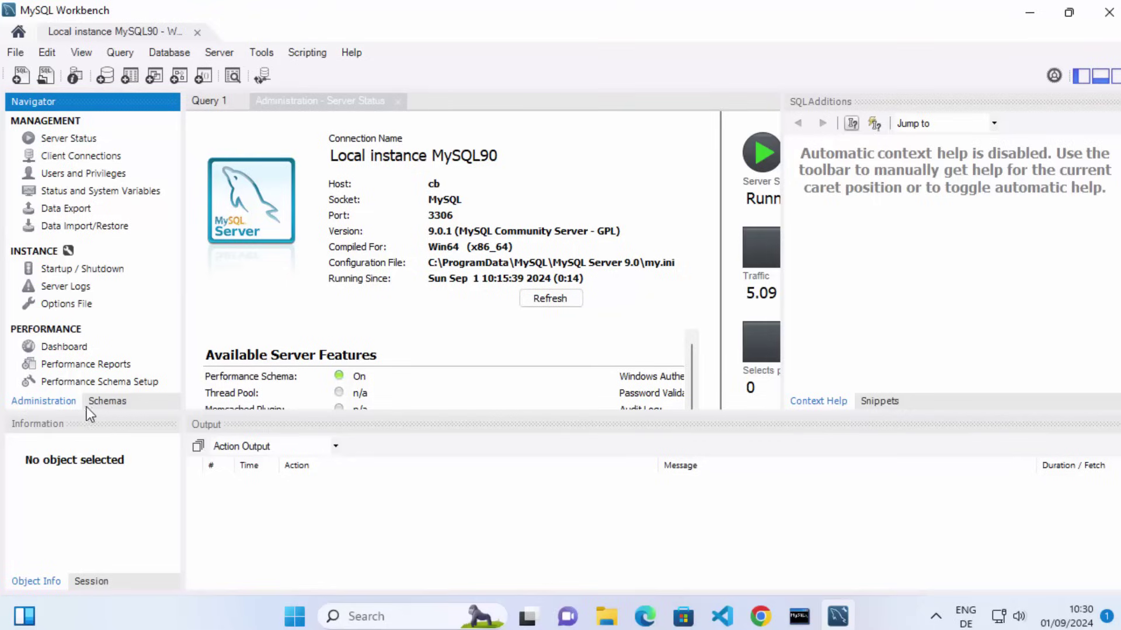
{"action": "left_click", "coordinate": [107, 405]}
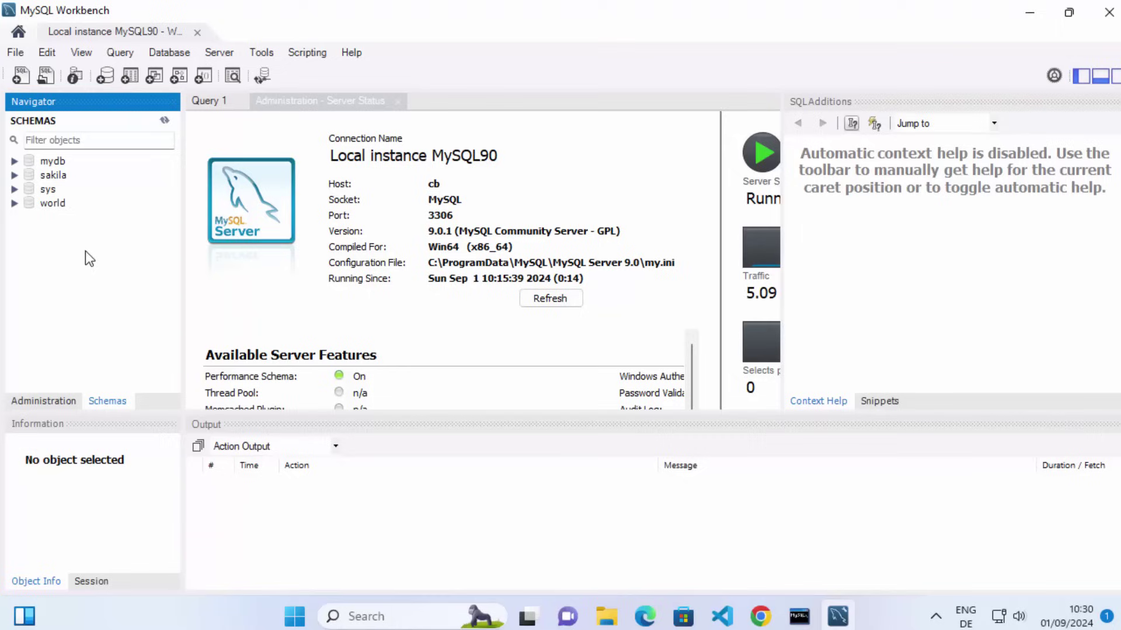
Select the mydb schema and compare it with mydb in the console's database list.
{"action": "left_click", "coordinate": [52, 161]}
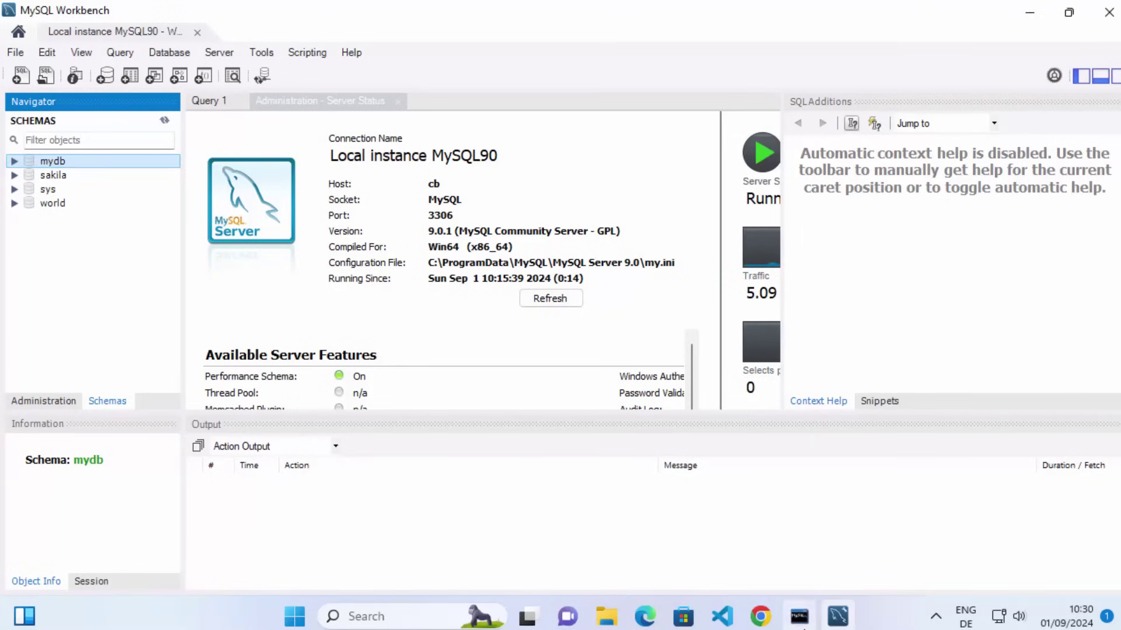
{"action": "left_click", "coordinate": [799, 617]}
{"action": "double_click", "coordinate": [47, 390]}
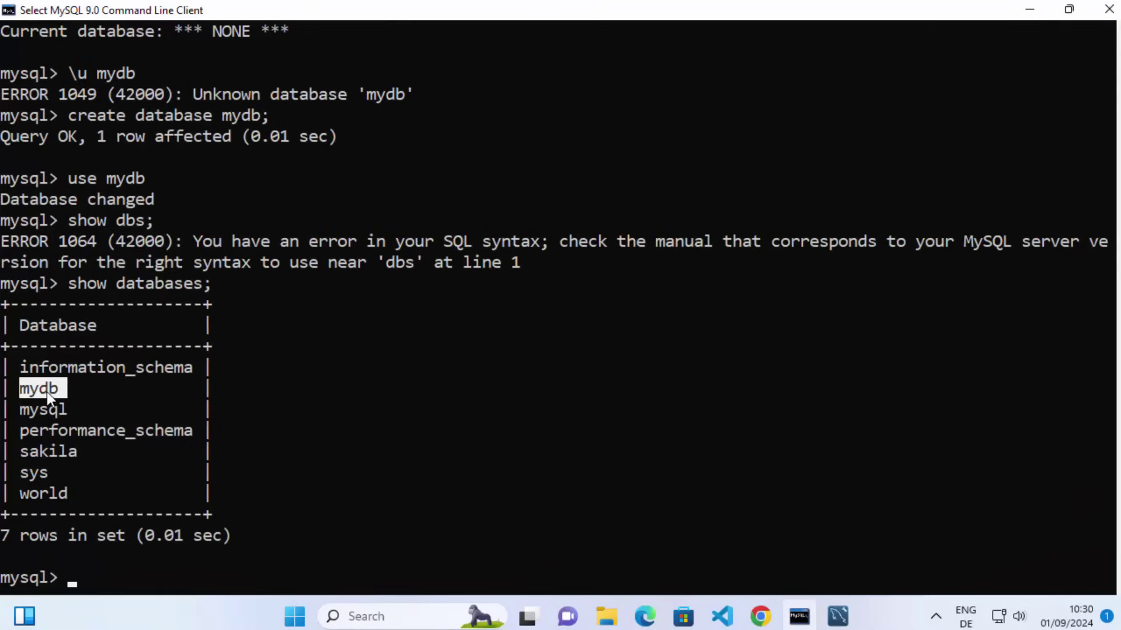
{"action": "left_click", "coordinate": [1030, 9]}
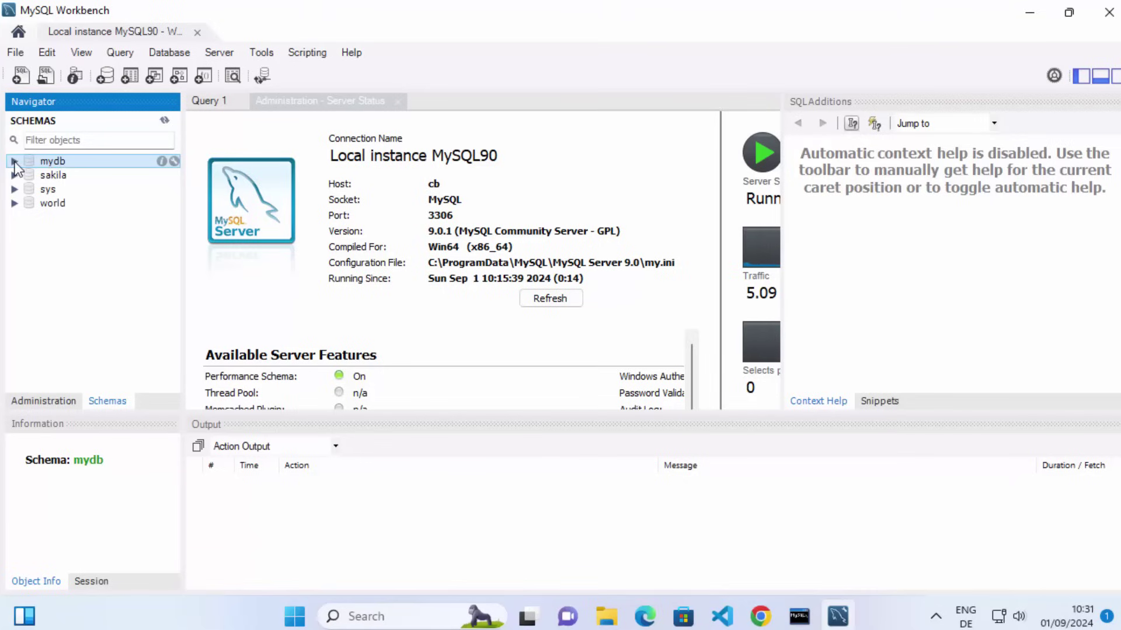
Dismiss the mydb schema context menu and expand the world schema.
{"action": "right_click", "coordinate": [72, 165]}
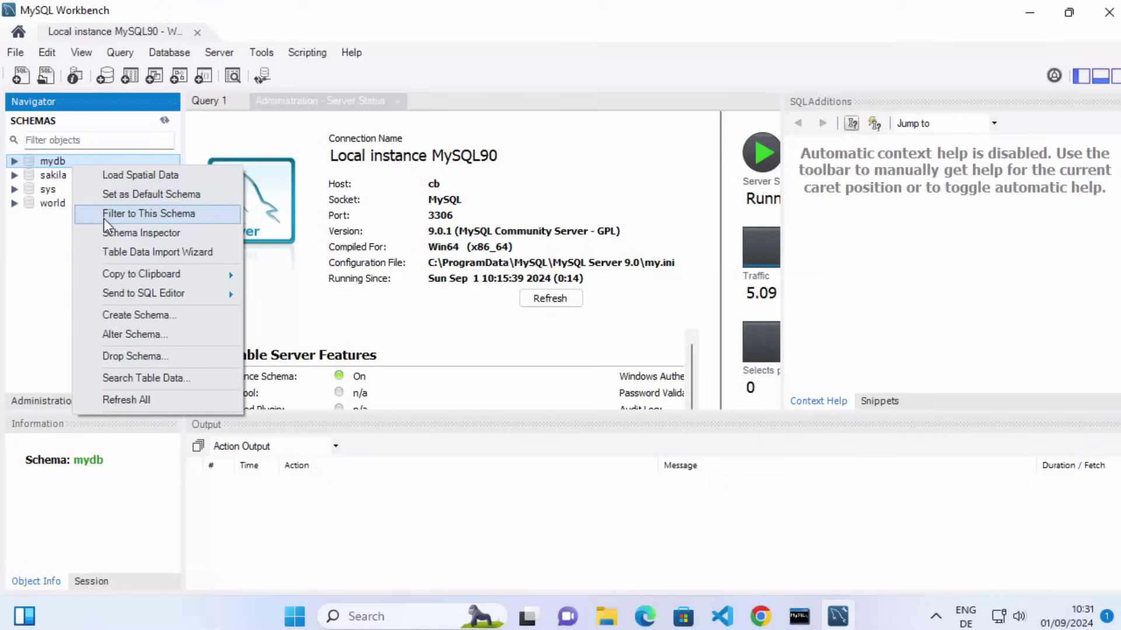
{"action": "left_click", "coordinate": [48, 253]}
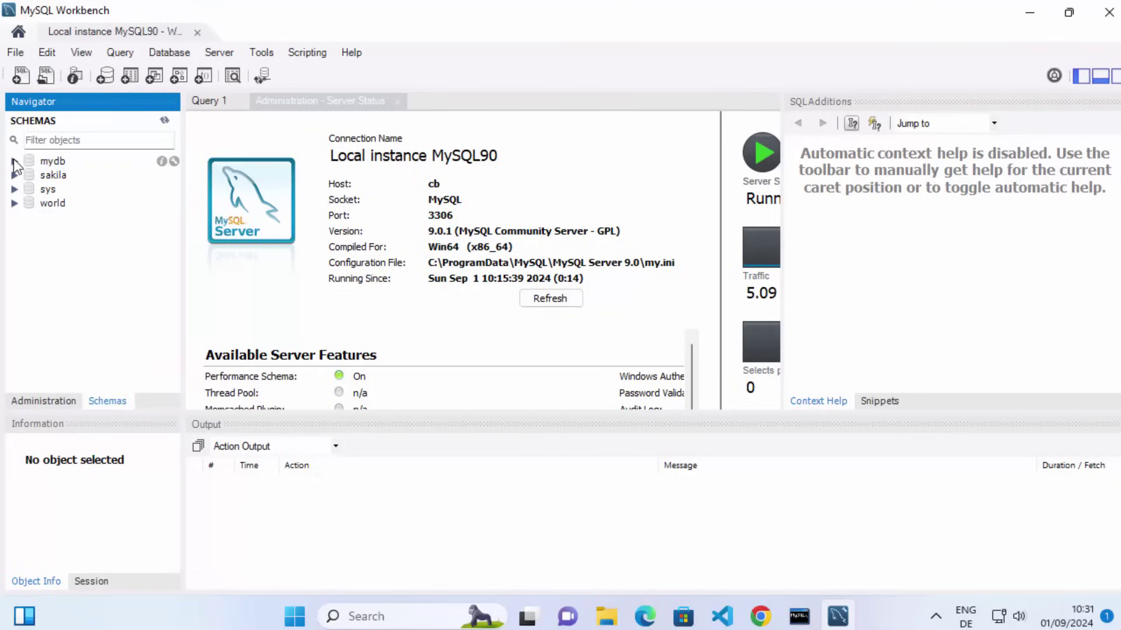
{"action": "left_click", "coordinate": [14, 203]}
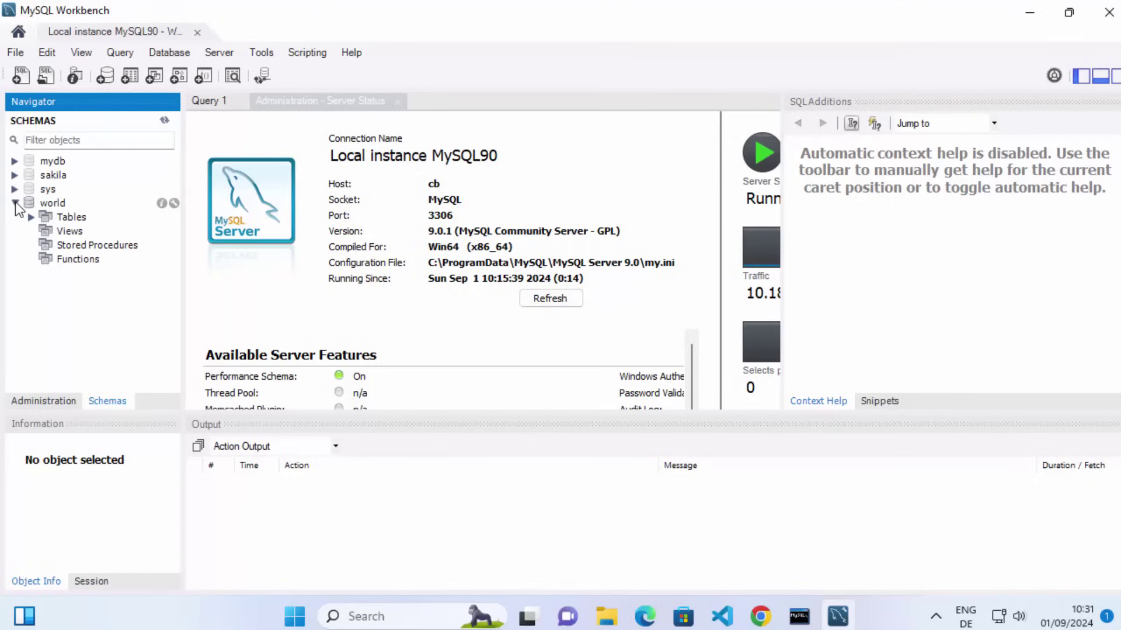
Expand world's Tables and run SELECT * FROM world.city using the city table's query icon.
{"action": "left_click", "coordinate": [69, 217]}
{"action": "left_click", "coordinate": [69, 217]}
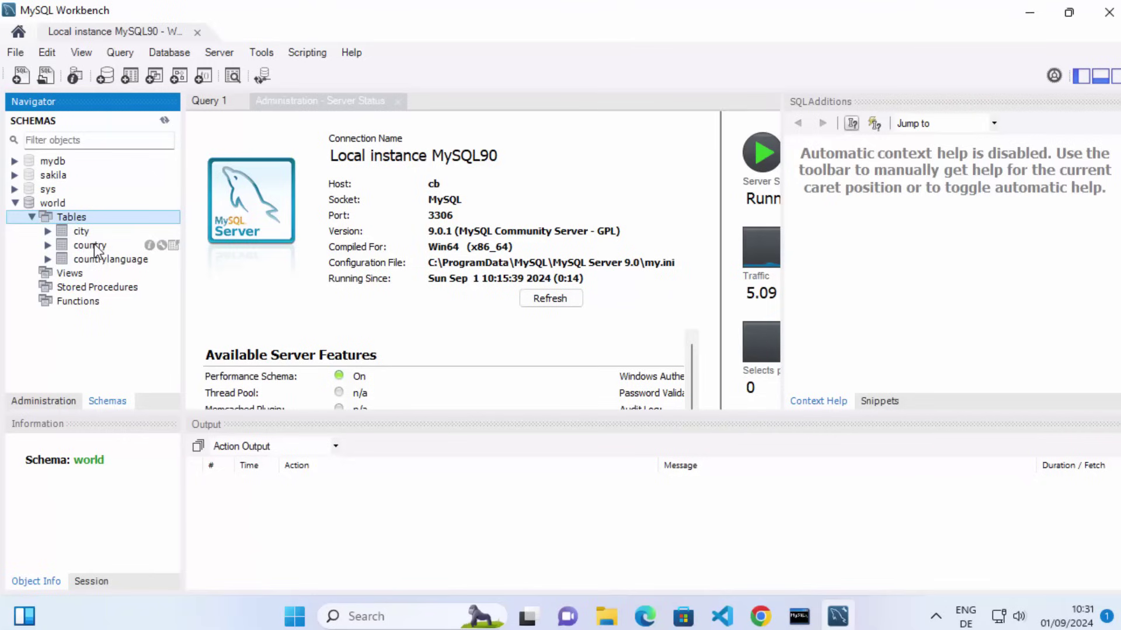
{"action": "left_click", "coordinate": [76, 230]}
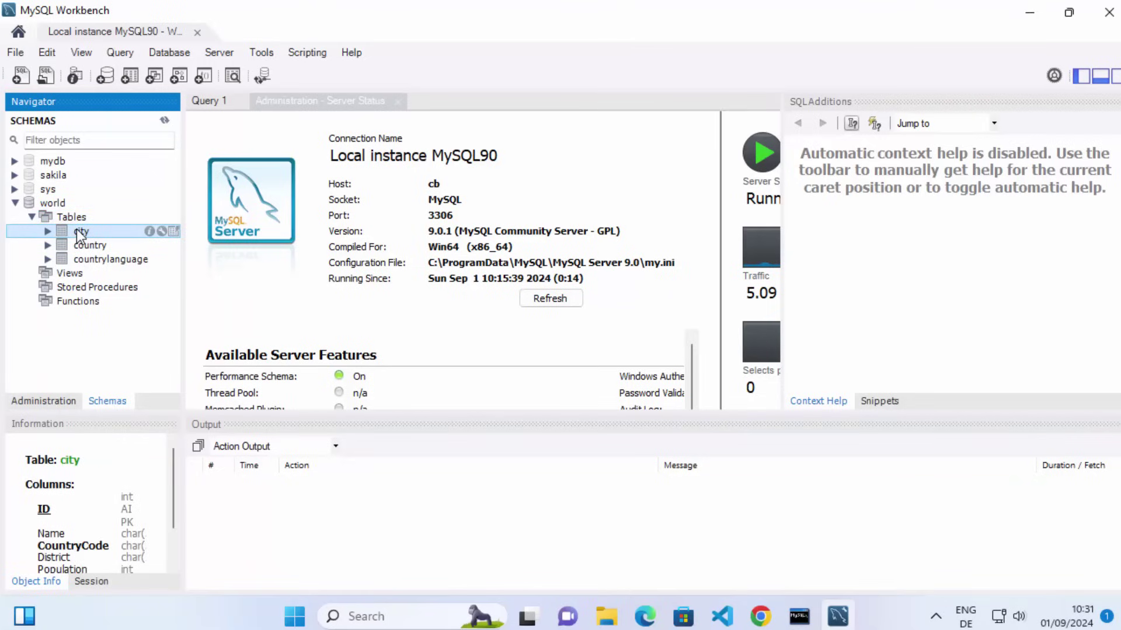
{"action": "left_click", "coordinate": [174, 232]}
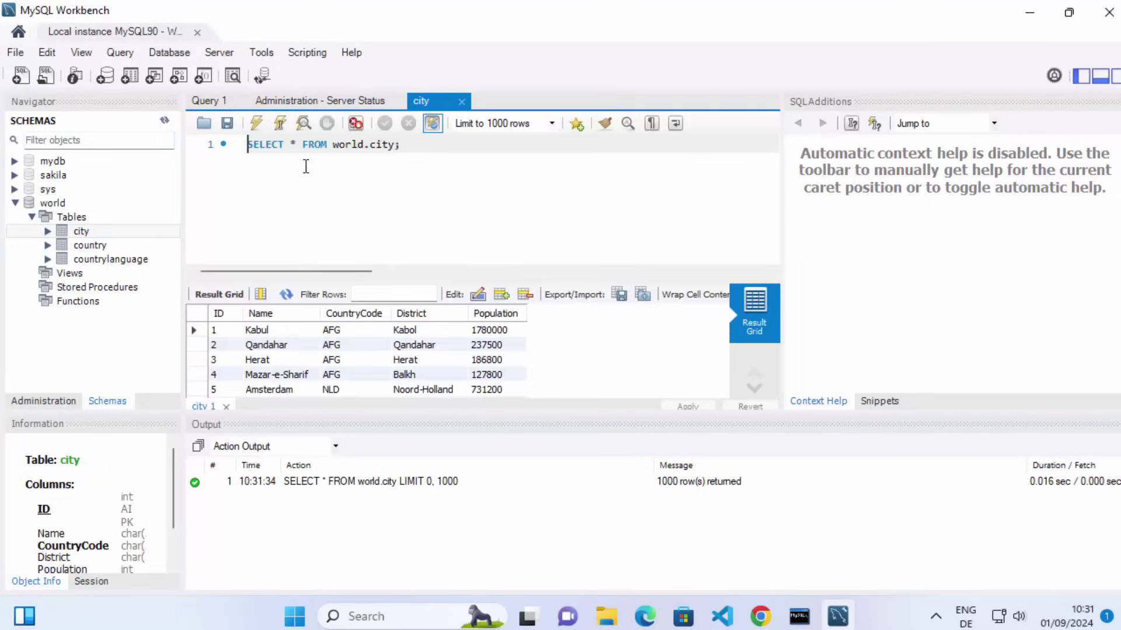
Highlight the generated query line, then its world schema and city table names.
{"action": "left_click", "coordinate": [249, 147]}
{"action": "left_click_drag", "start_coordinate": [423, 147], "coordinate": [232, 153]}
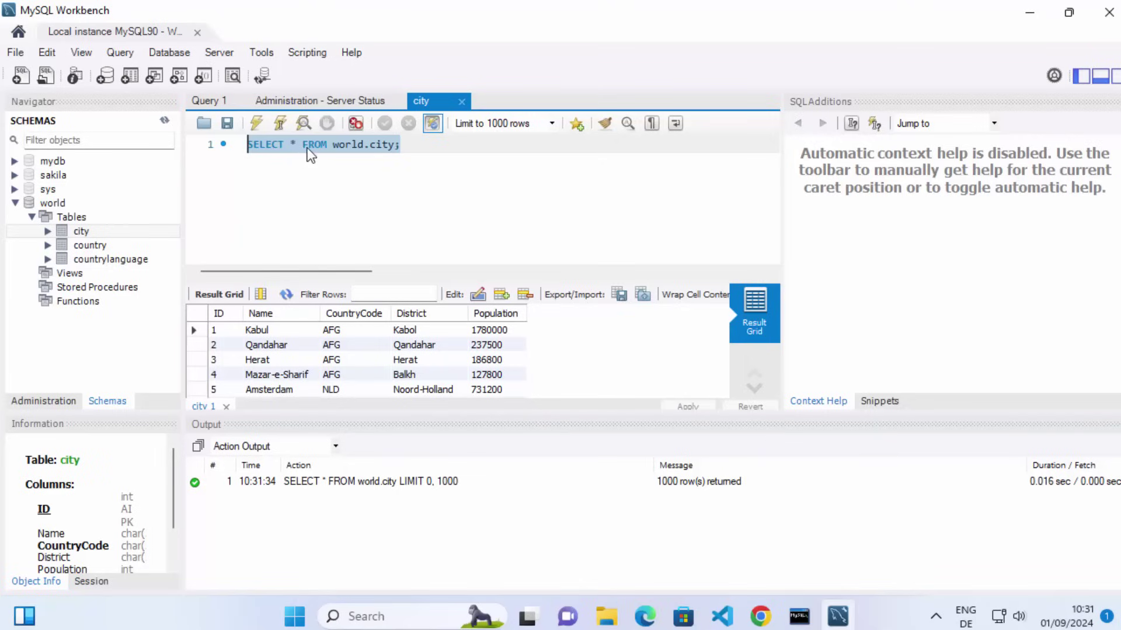
{"action": "key", "text": "End"}
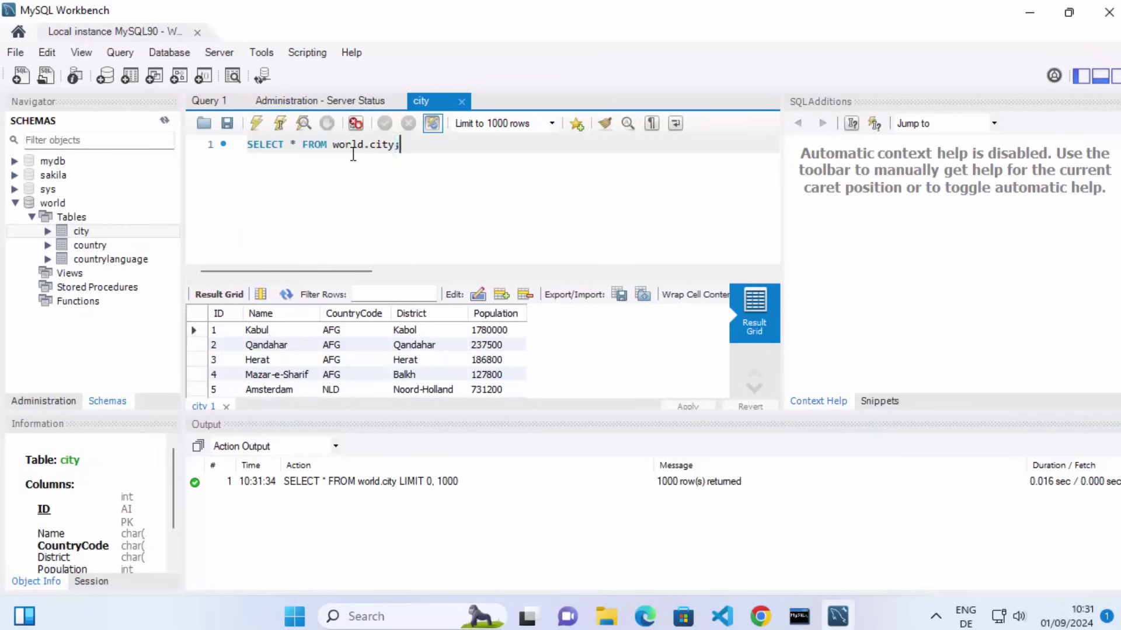
{"action": "double_click", "coordinate": [354, 146]}
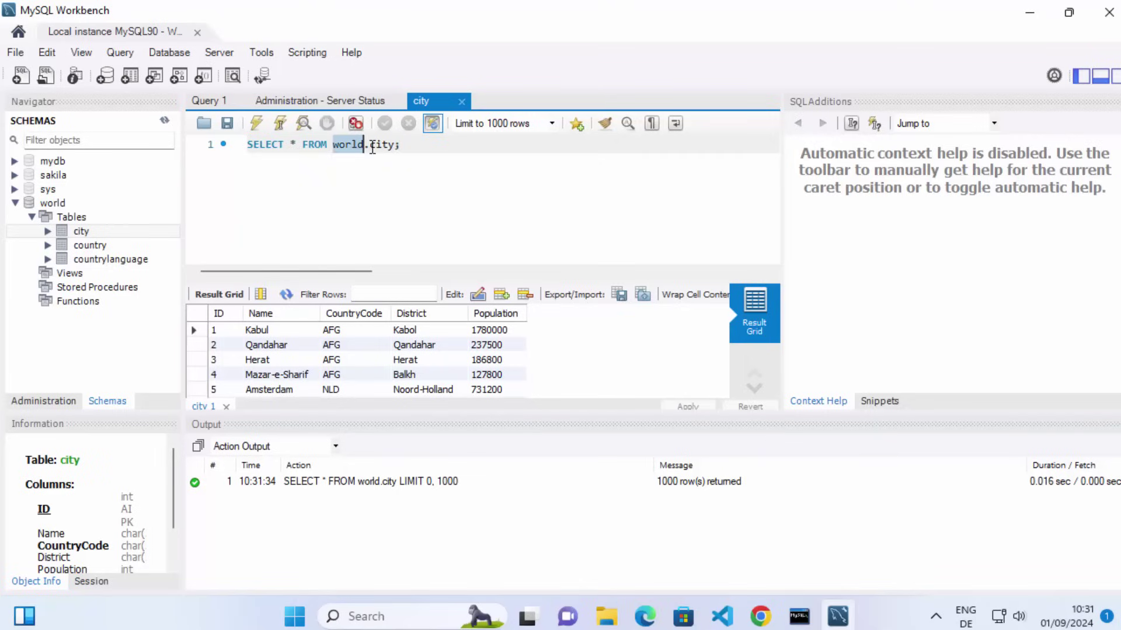
{"action": "double_click", "coordinate": [382, 146]}
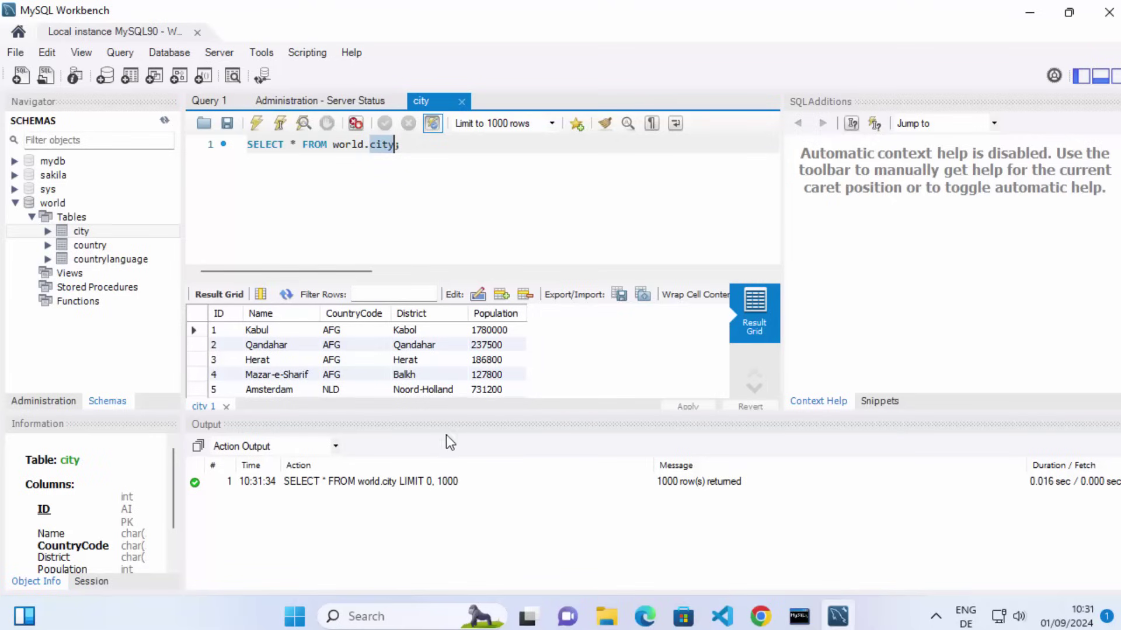
Scroll through the 1000 returned city rows and reselect the query line.
{"action": "scroll", "coordinate": [617, 339], "scroll_direction": "down", "scroll_amount": 2}
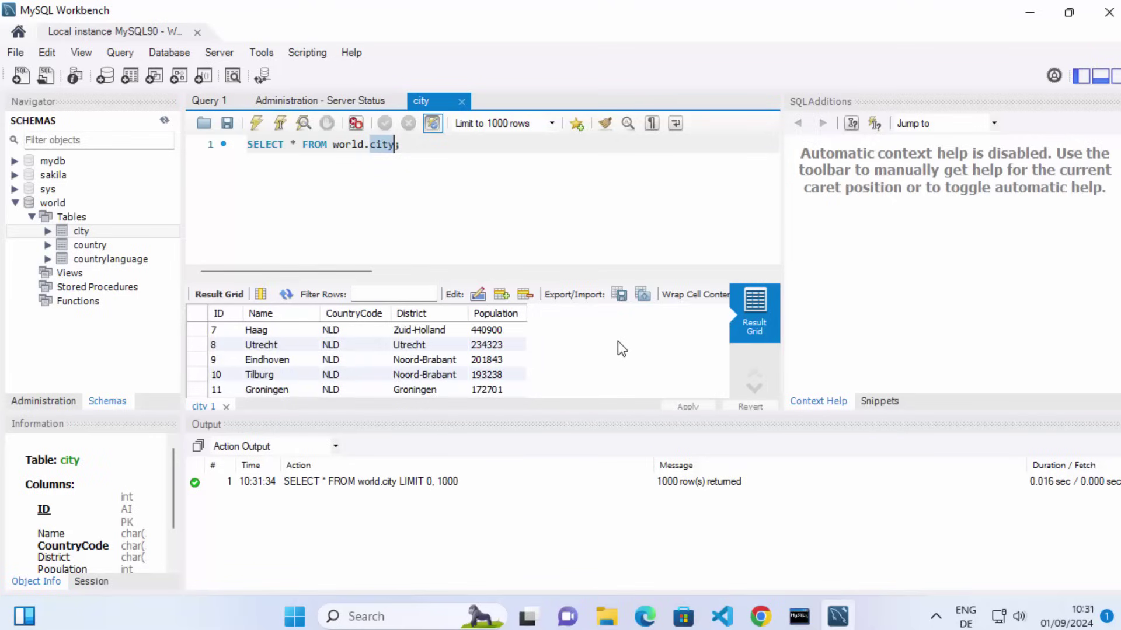
{"action": "scroll", "coordinate": [457, 353], "scroll_direction": "down", "scroll_amount": 5}
{"action": "scroll", "coordinate": [459, 355], "scroll_direction": "down", "scroll_amount": 20}
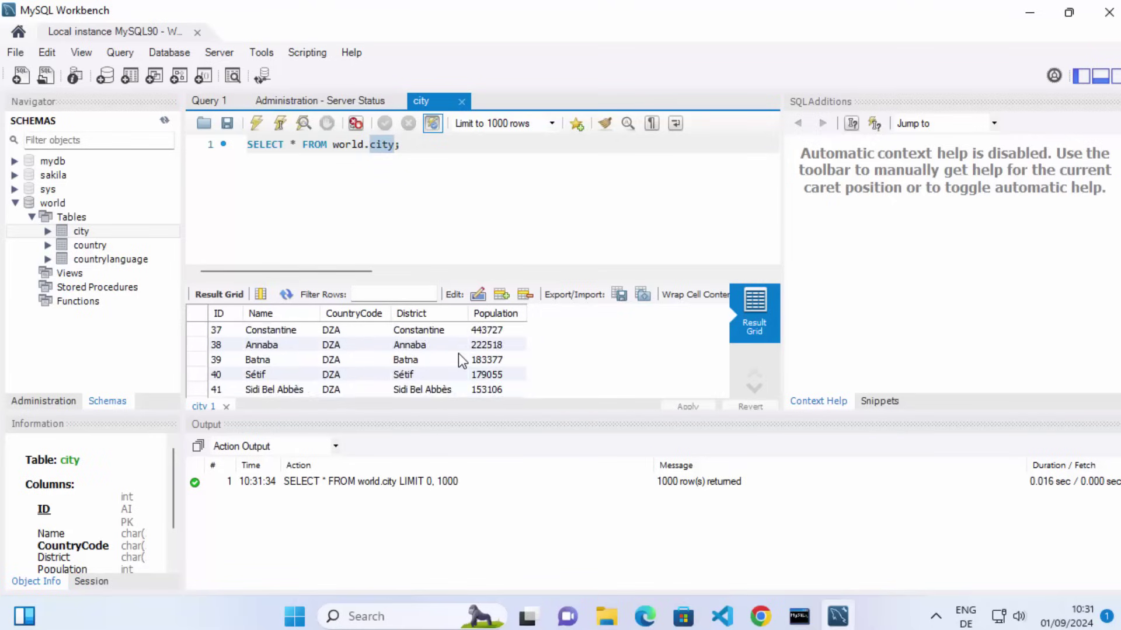
{"action": "scroll", "coordinate": [458, 352], "scroll_direction": "down", "scroll_amount": 13}
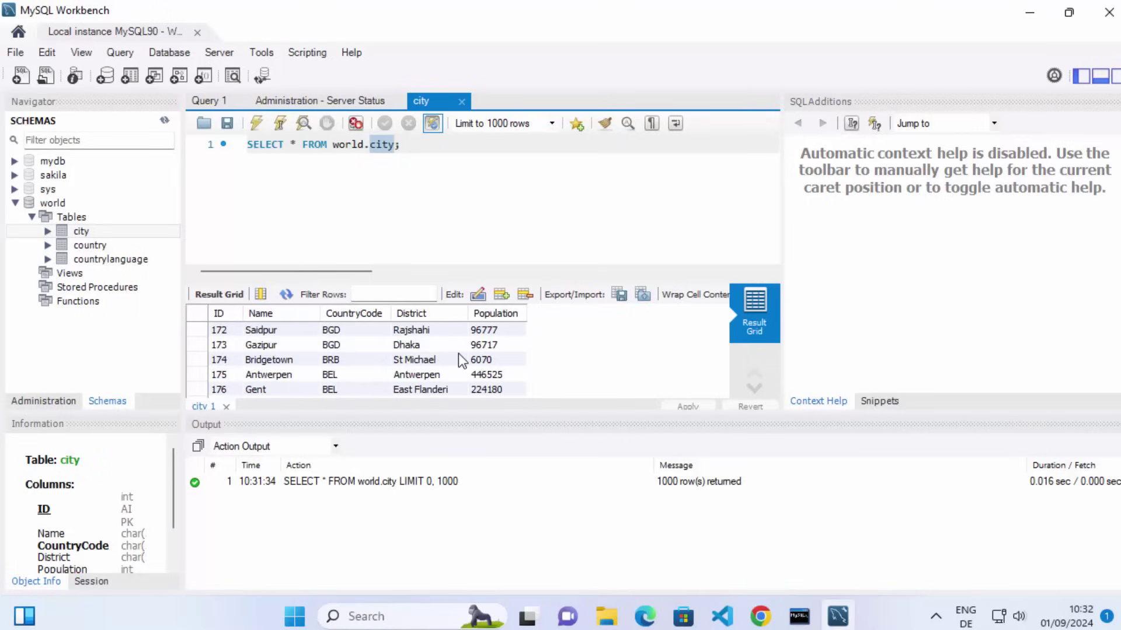
{"action": "scroll", "coordinate": [458, 353], "scroll_direction": "up", "scroll_amount": 20}
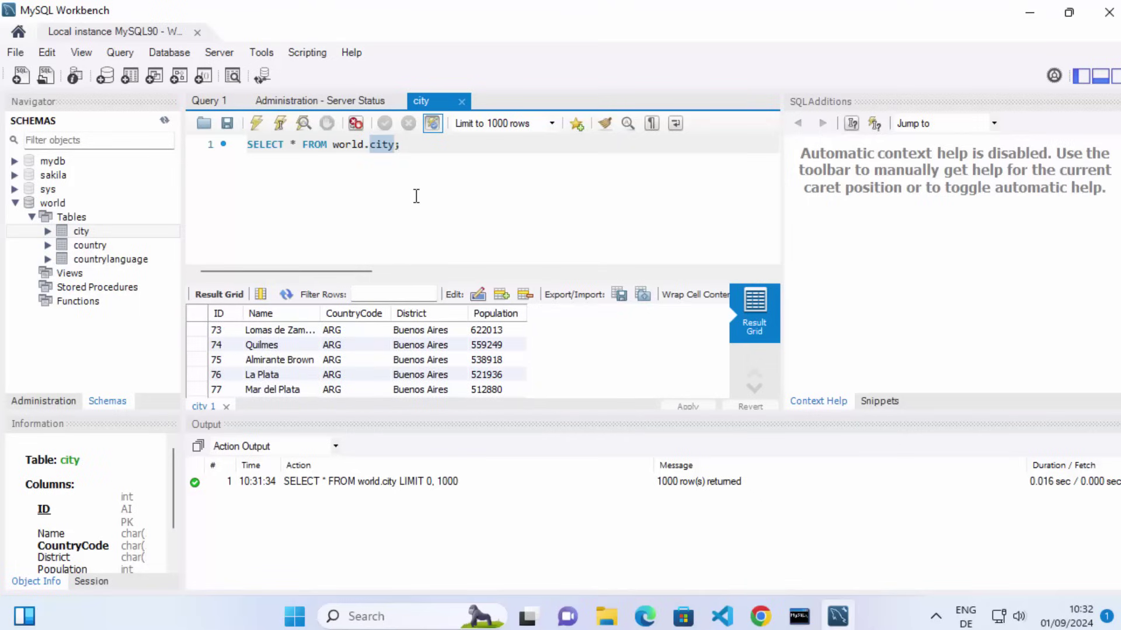
{"action": "left_click_drag", "start_coordinate": [453, 145], "coordinate": [241, 153]}
{"action": "left_click", "coordinate": [242, 153]}
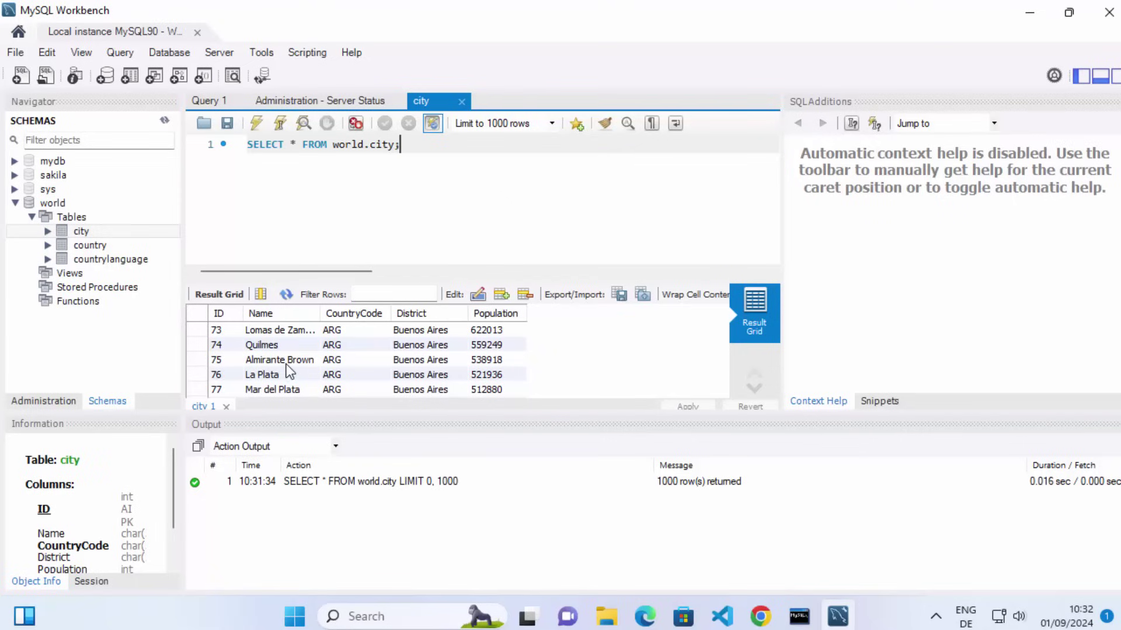
{"action": "left_click", "coordinate": [959, 255]}
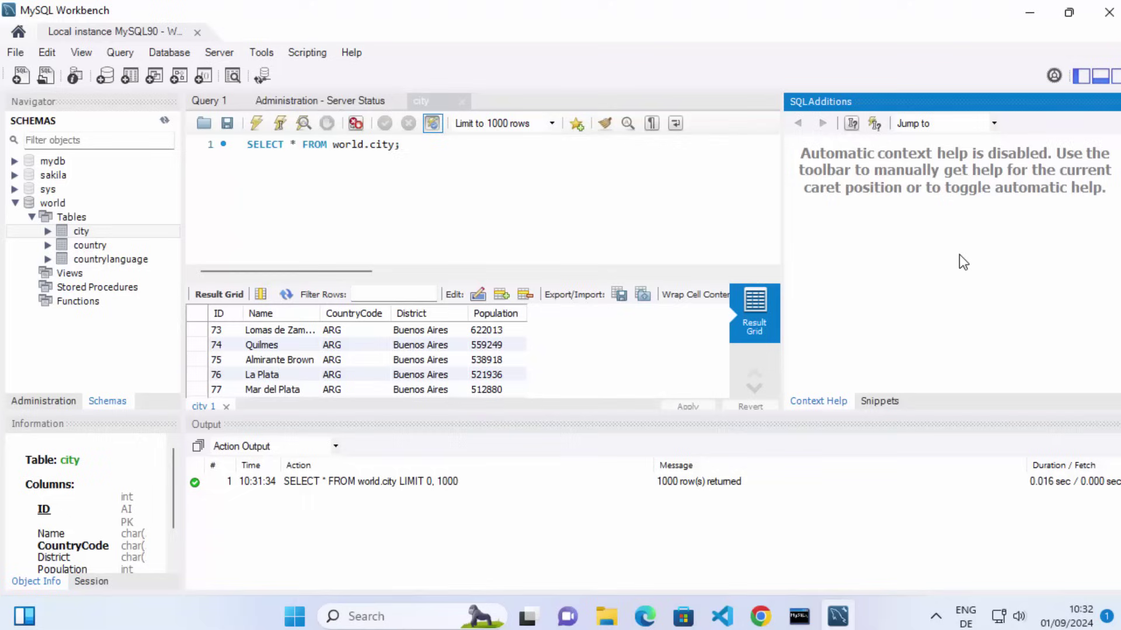